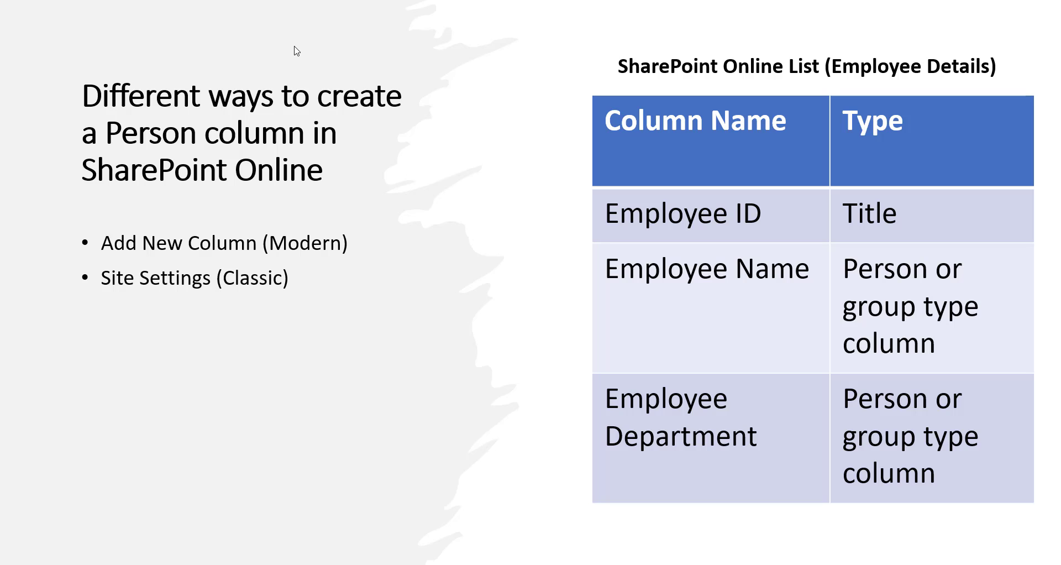
Leave the slide show and bring up the Rena Technologies SharePoint site home page.
key(alt+Tab)
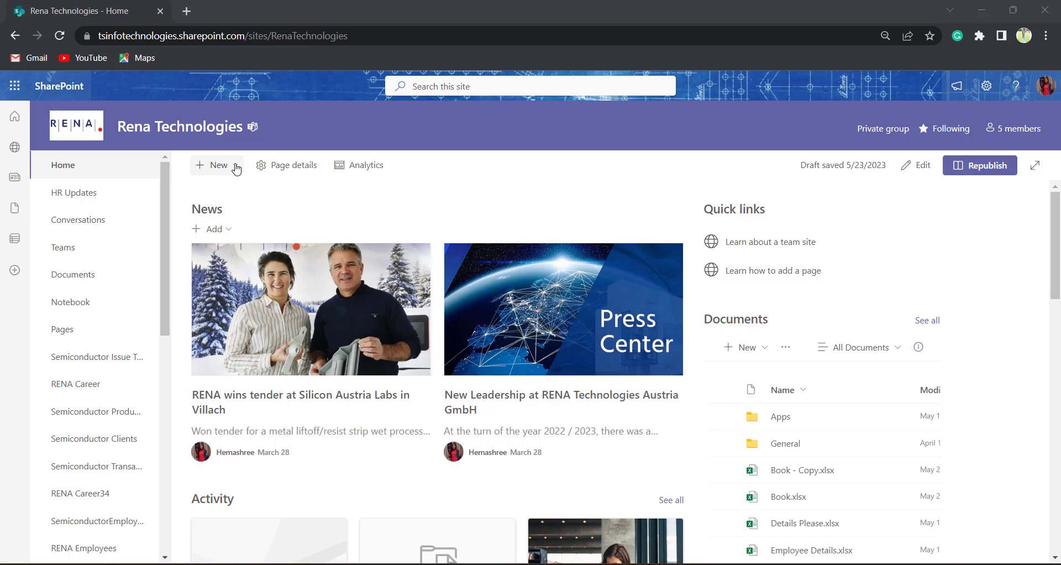
Create a new blank list named EmployeeDetails.
click(219, 166)
click(235, 200)
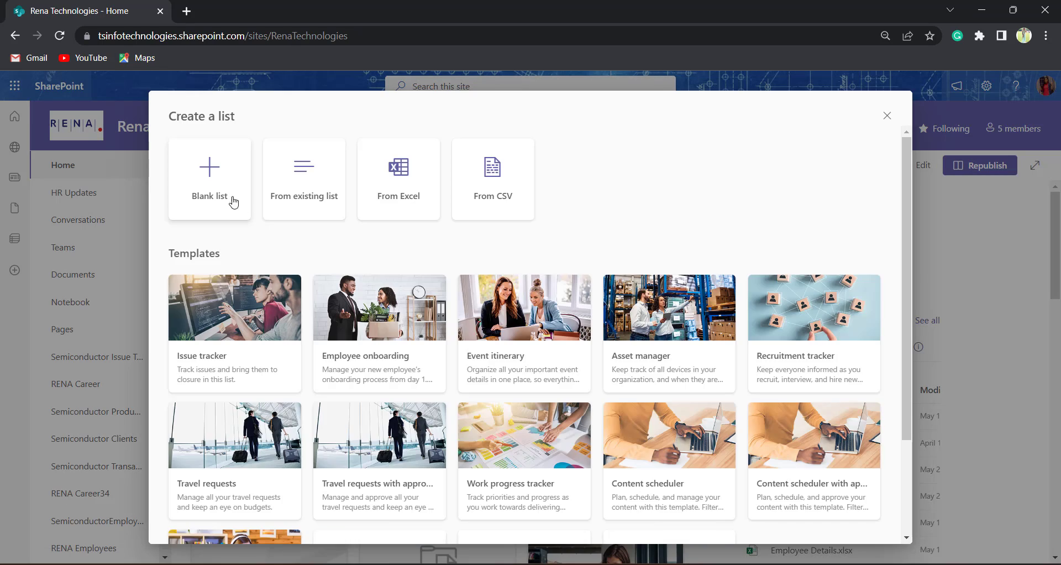
click(232, 199)
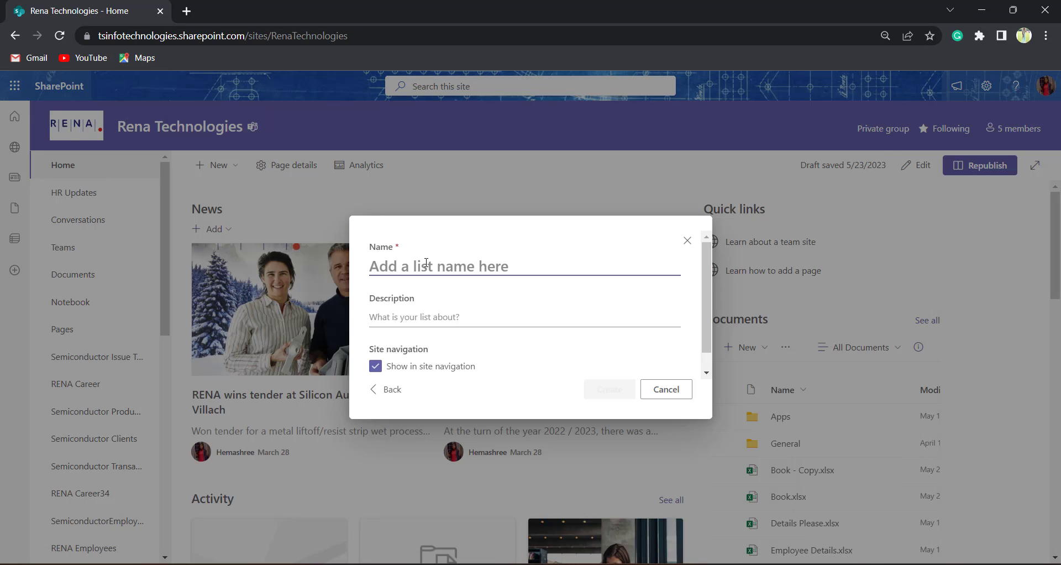
text(EmployeeDetails)
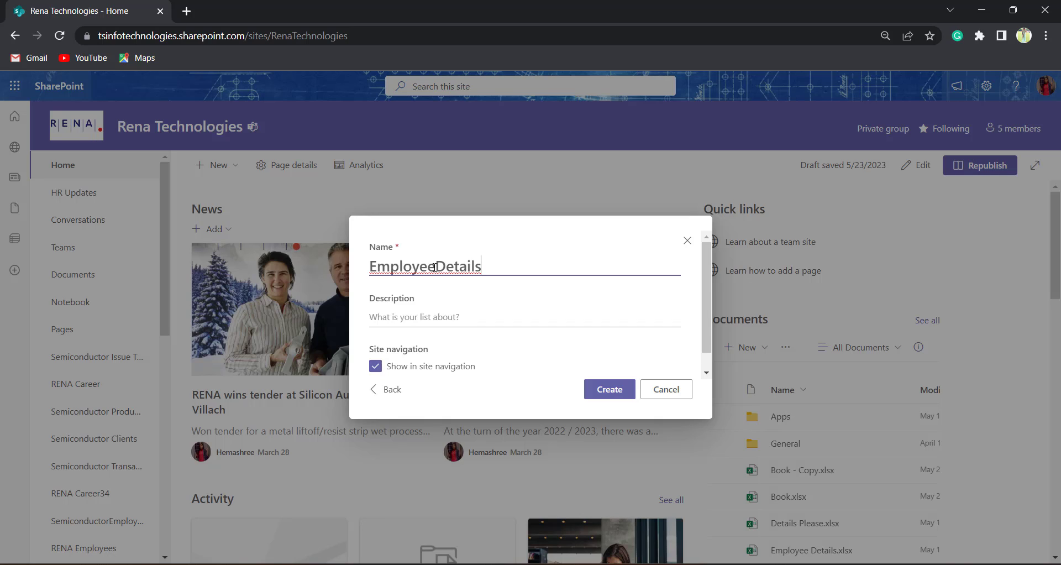
click(597, 390)
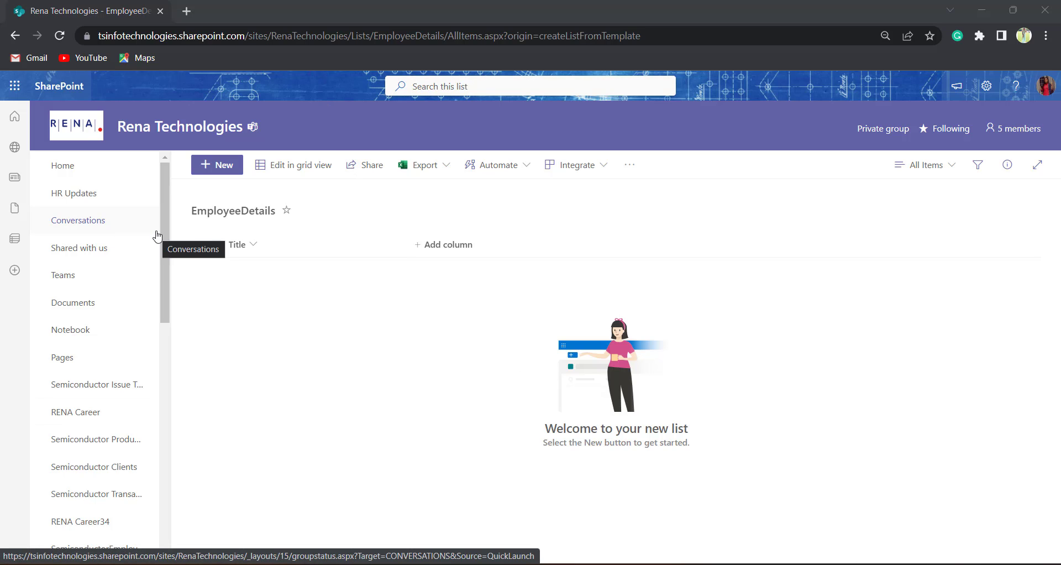
Rename the list's Title column to Employee ID and save it.
click(238, 244)
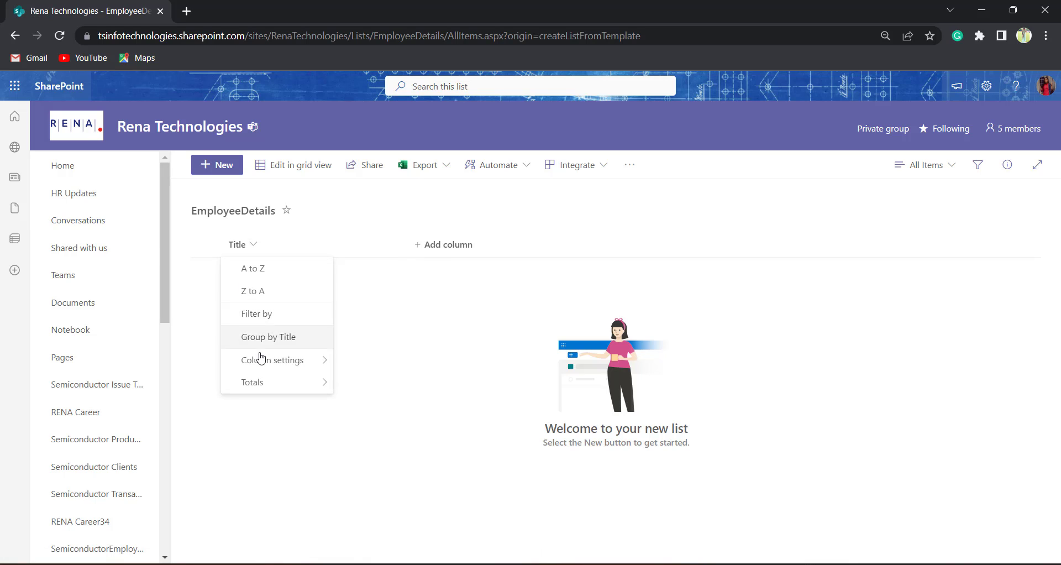
mouse_move(261, 358)
click(368, 361)
key(BackSpace)
text(EmployeeID)
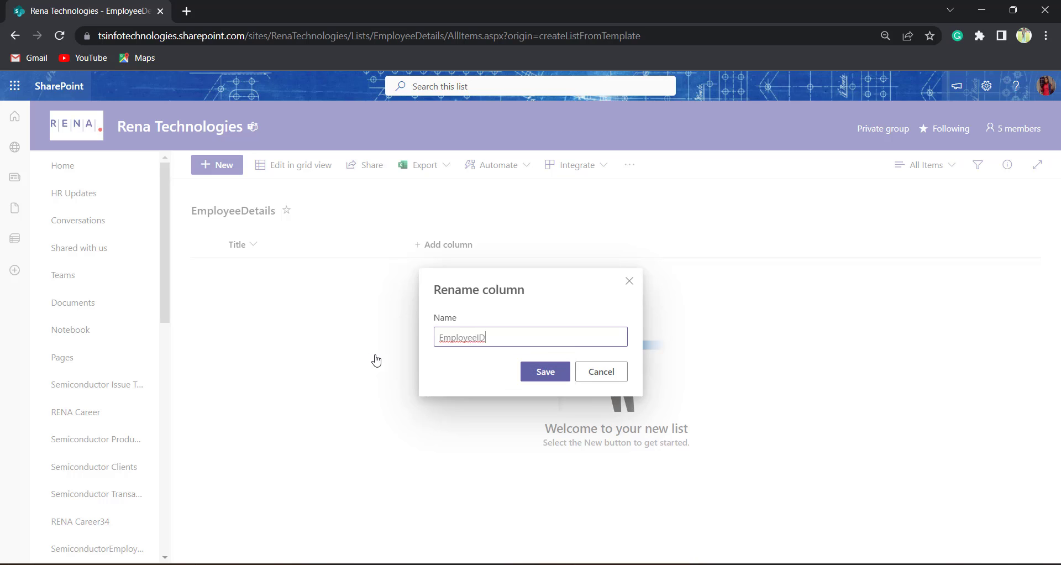
click(478, 338)
click(545, 371)
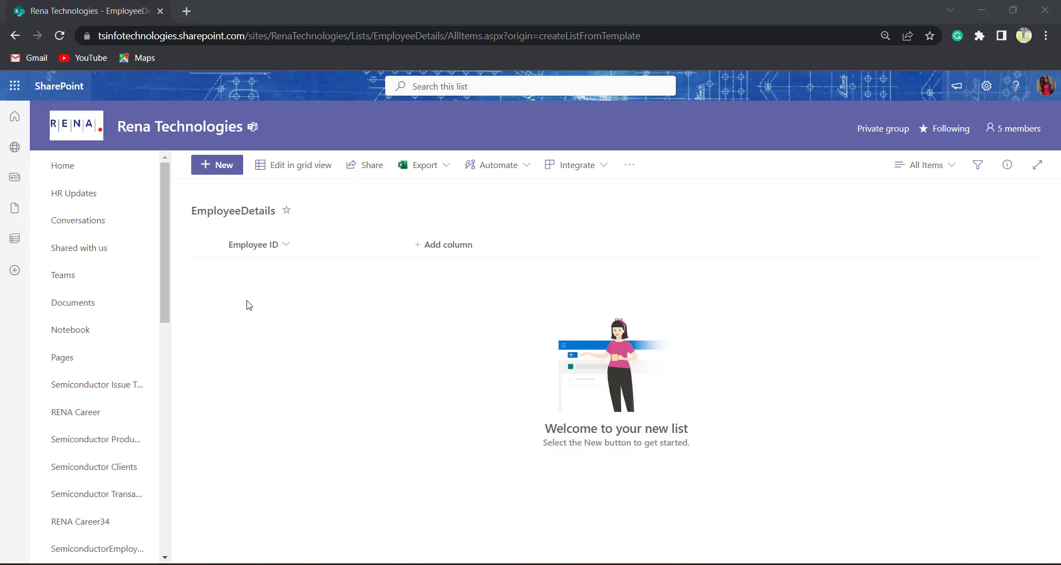
Add a Person-type column named Employee Name.
click(443, 246)
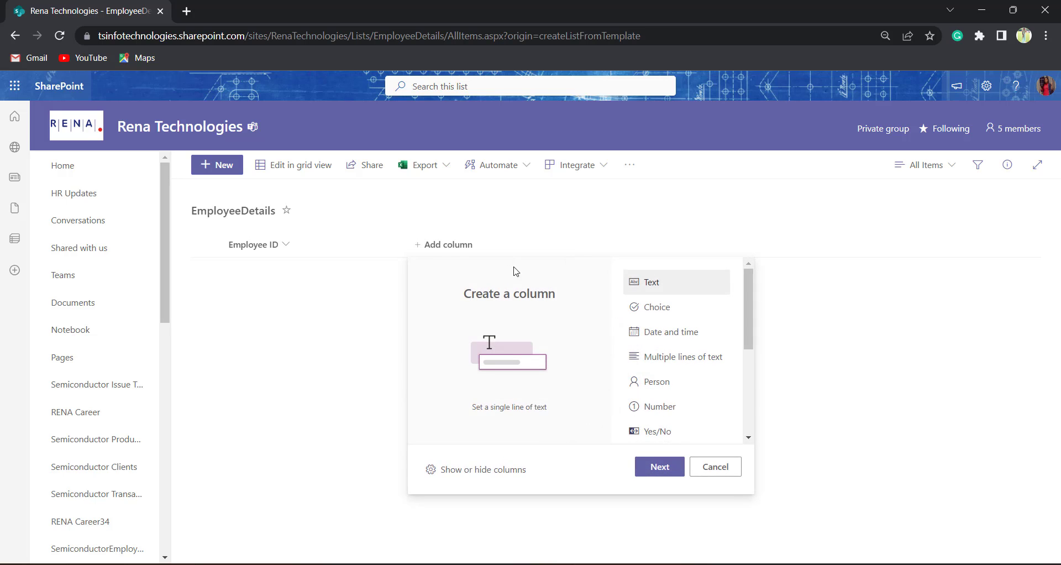
scroll(684, 362, down, 1)
scroll(684, 365, down, 2)
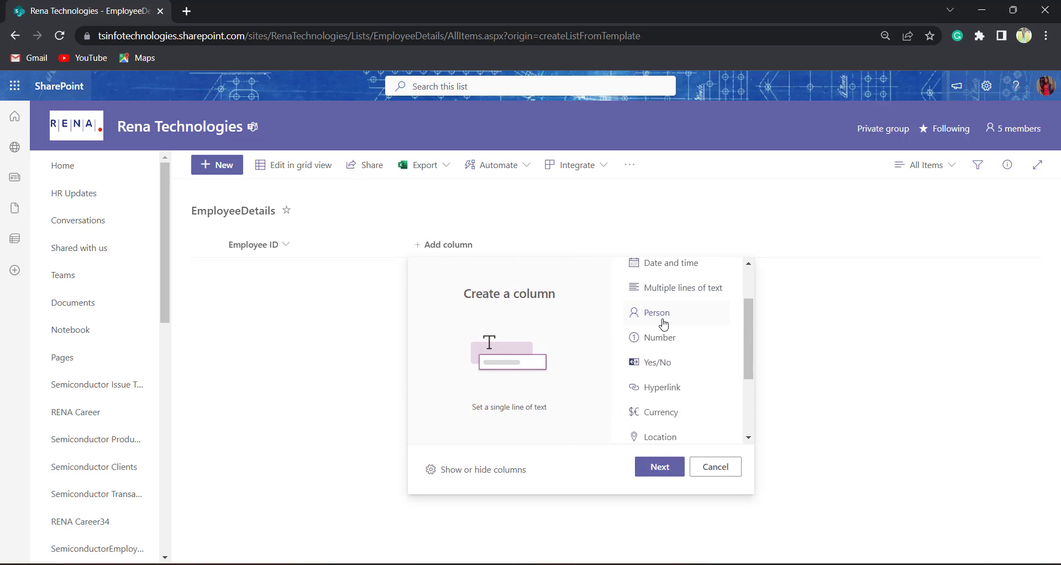
click(664, 324)
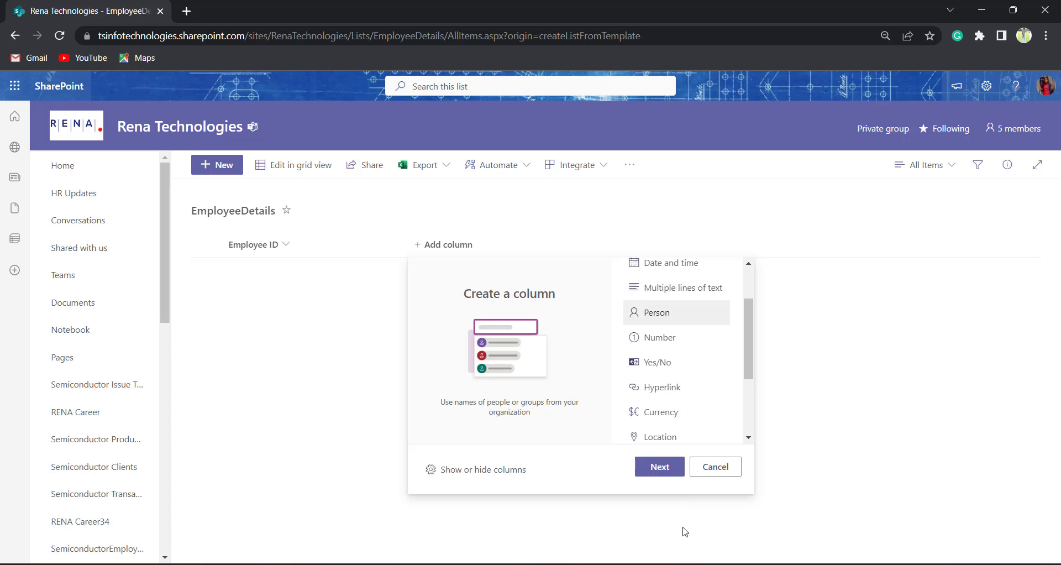
click(664, 475)
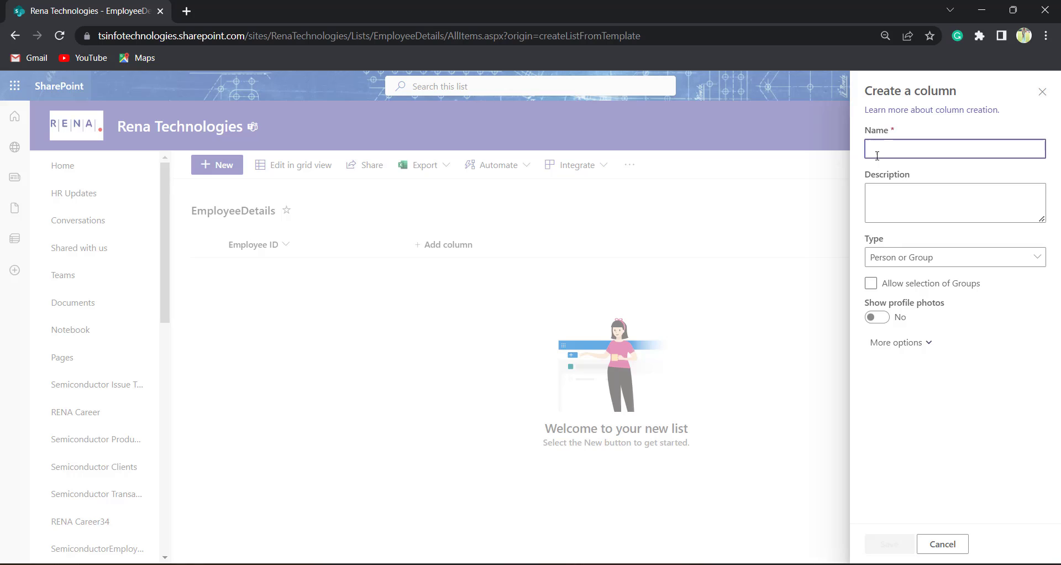
text(Employee Name)
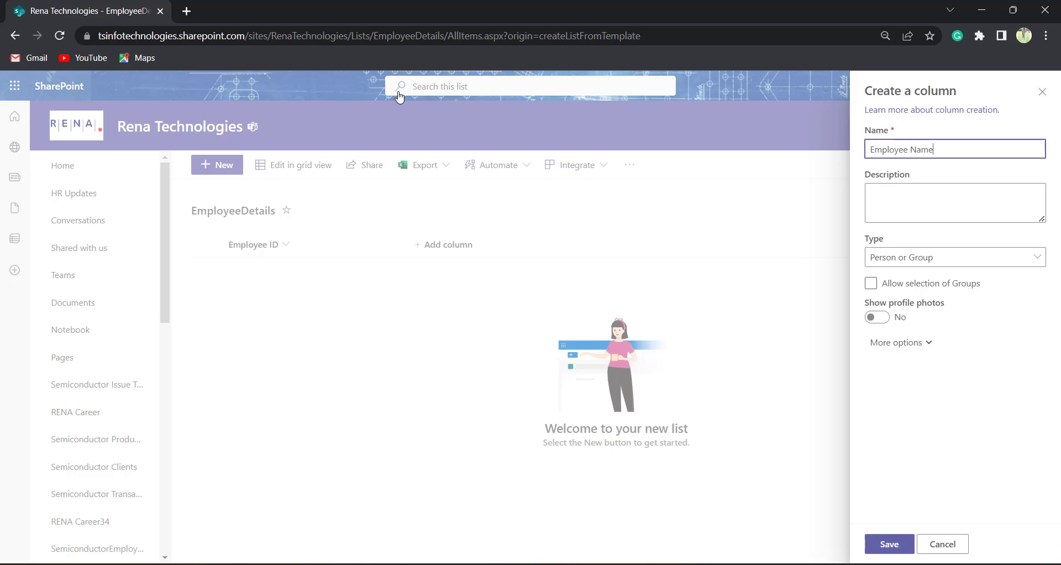
Describe the column as 'Employee information', enforce unique values, and save it.
click(925, 197)
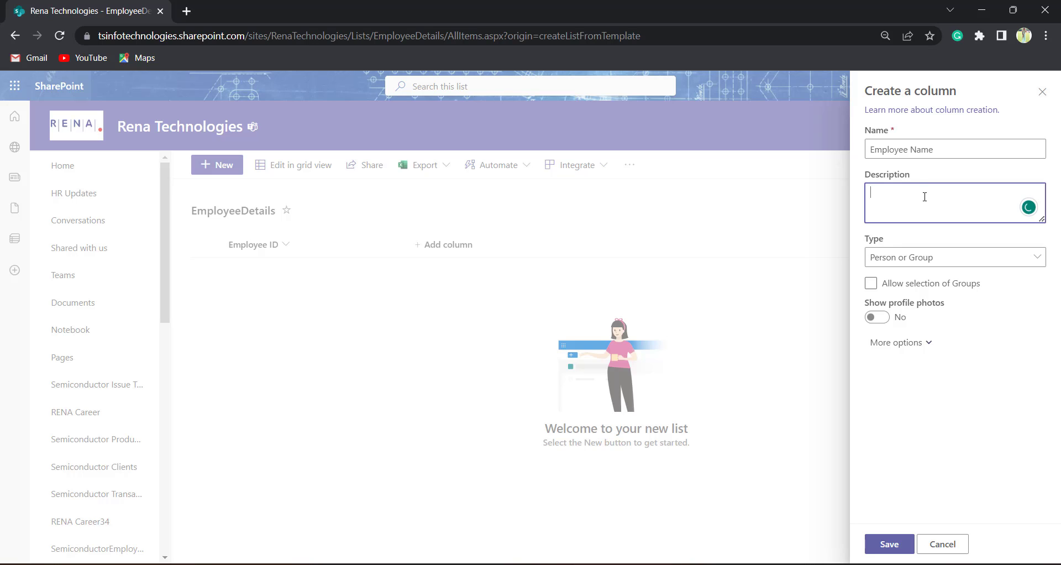
text(Employee information)
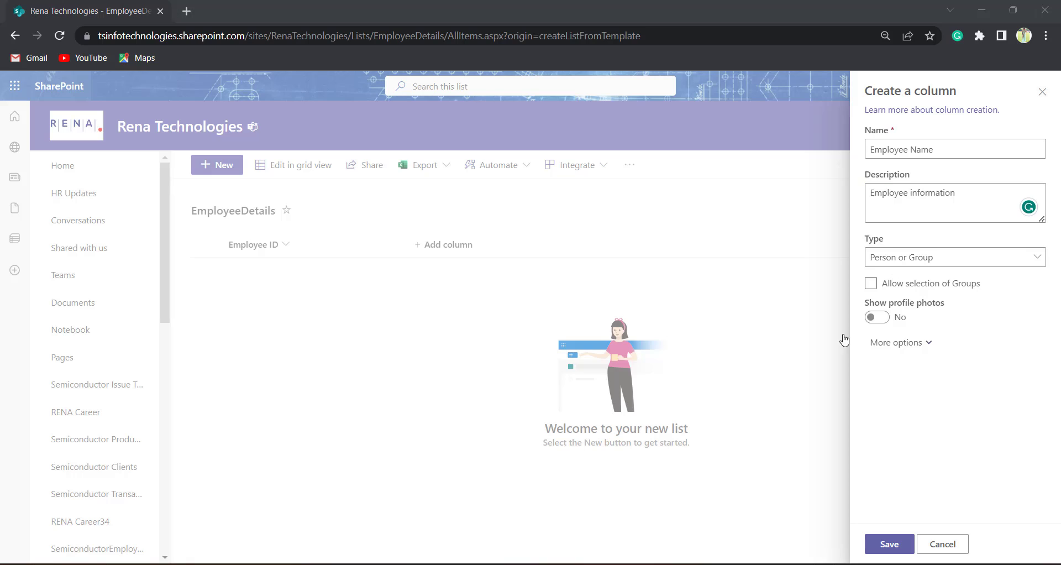
click(909, 343)
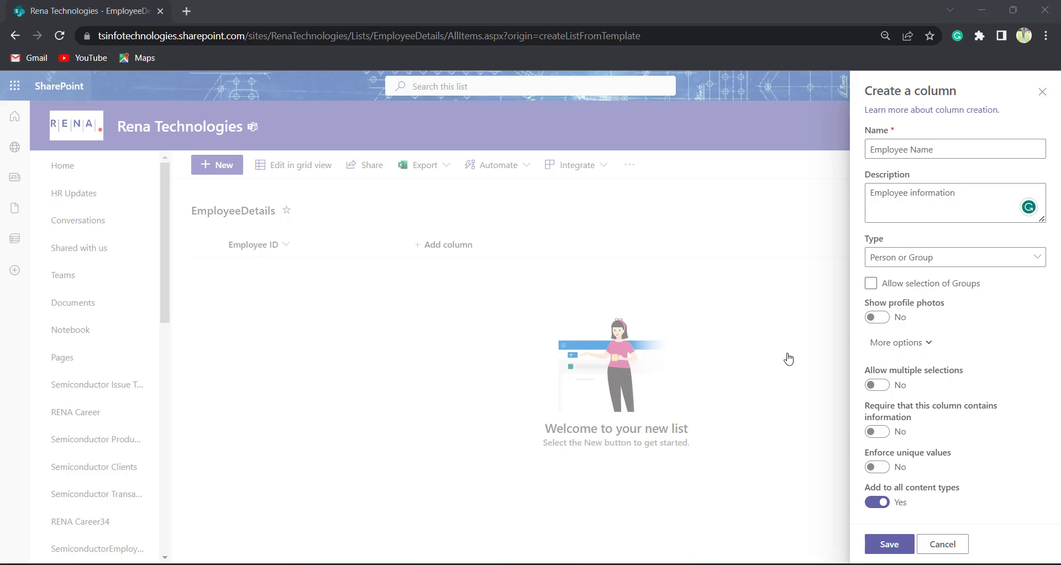
click(876, 468)
click(895, 549)
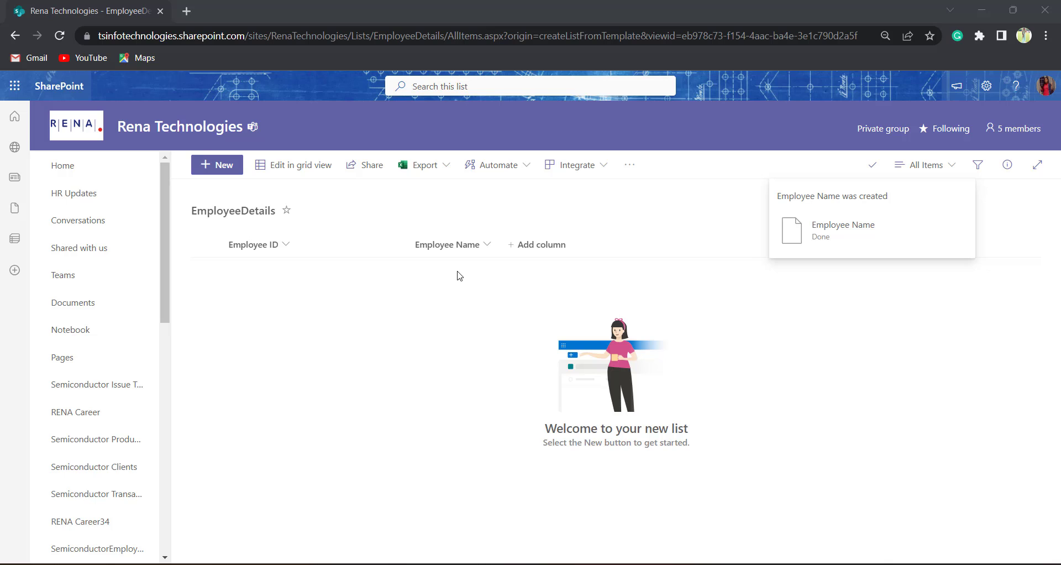
Add item TS101 with a person picked from the directory as Employee Name, and save it.
click(216, 167)
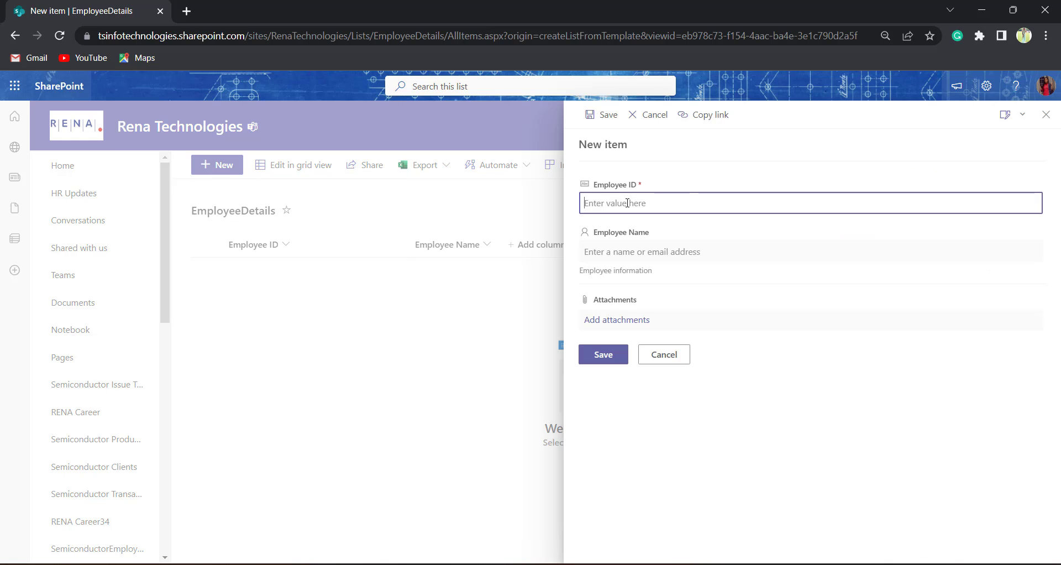
text(TS)
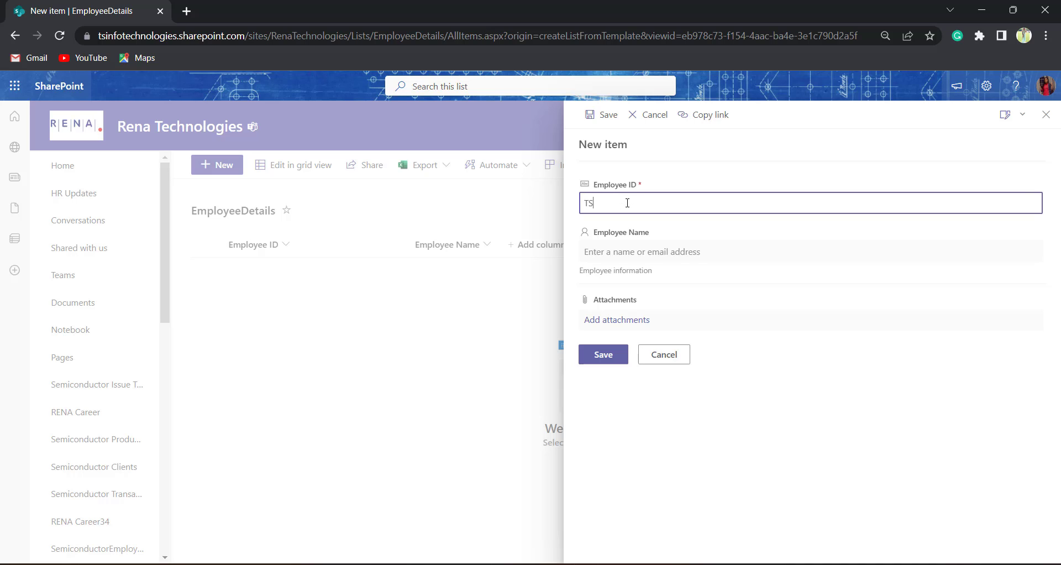
text(101)
click(634, 247)
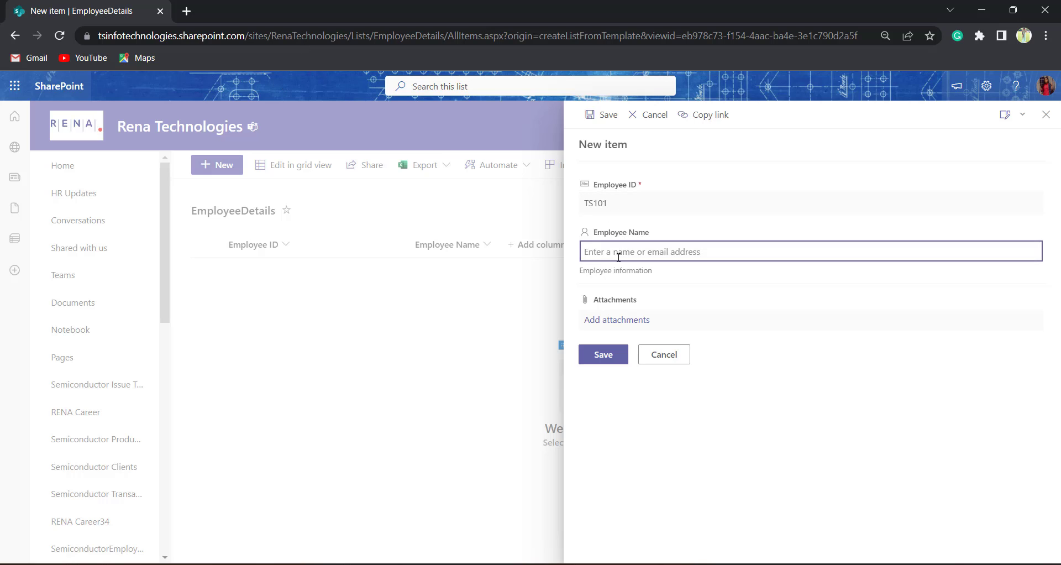
text(S)
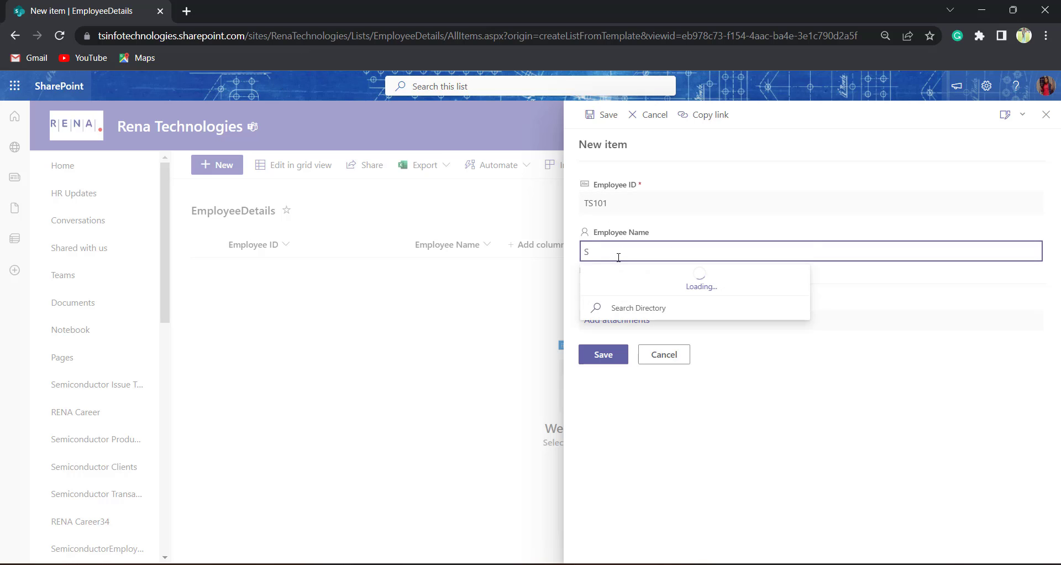
text(on)
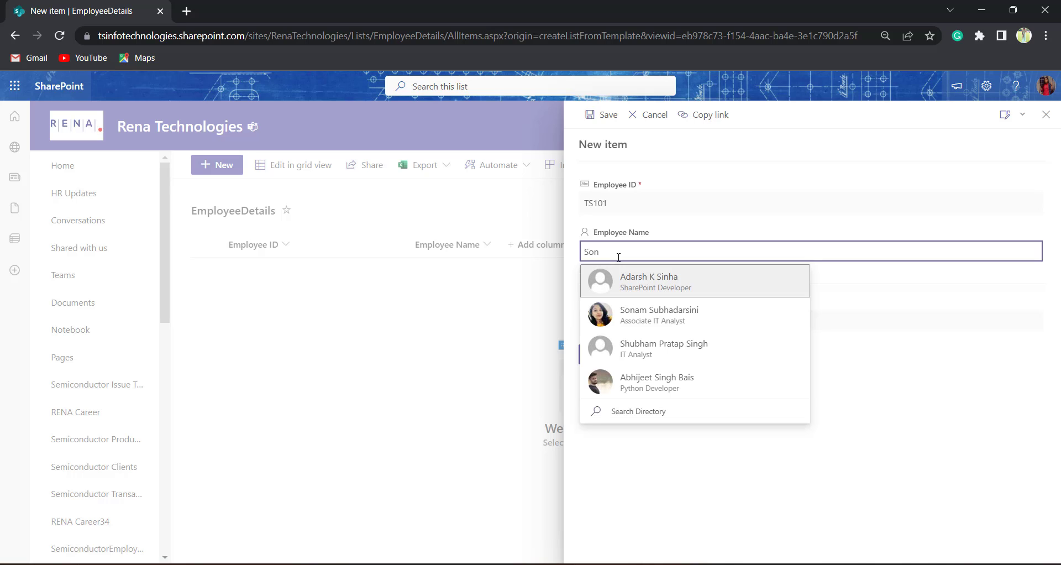
click(623, 320)
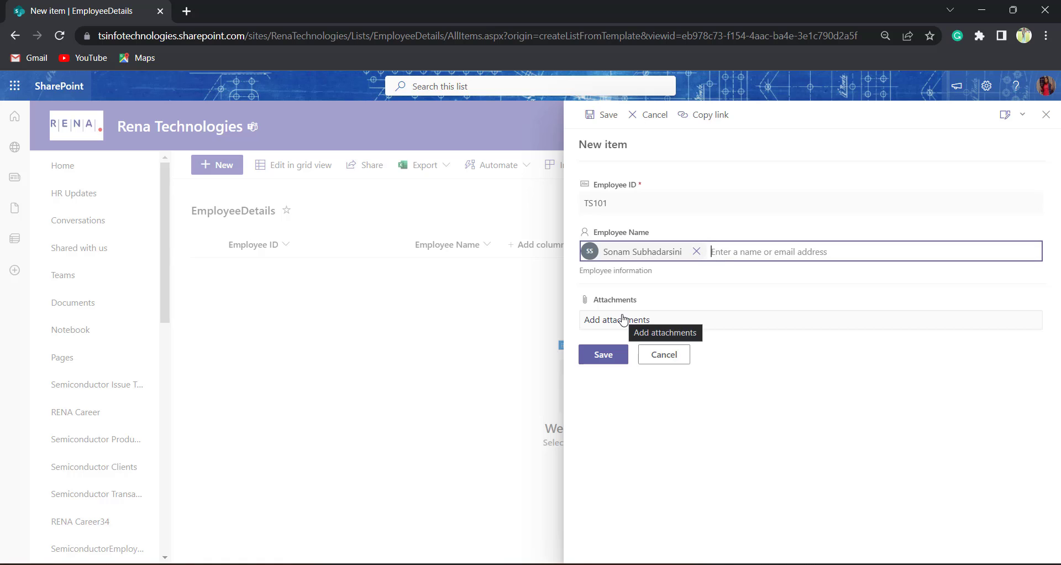
click(615, 363)
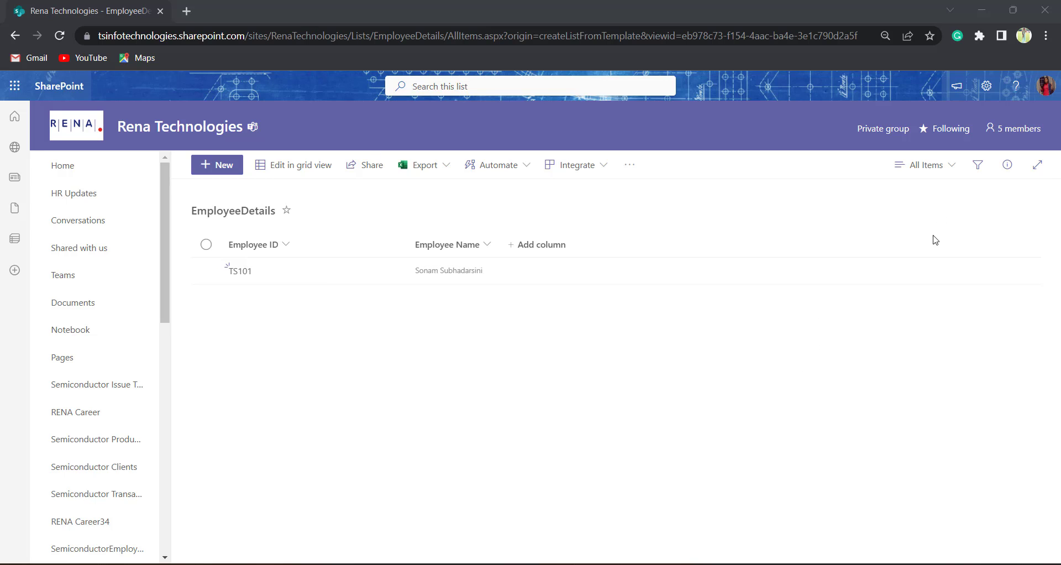
From list settings, start a new Person or Group column named Employee Department.
click(987, 89)
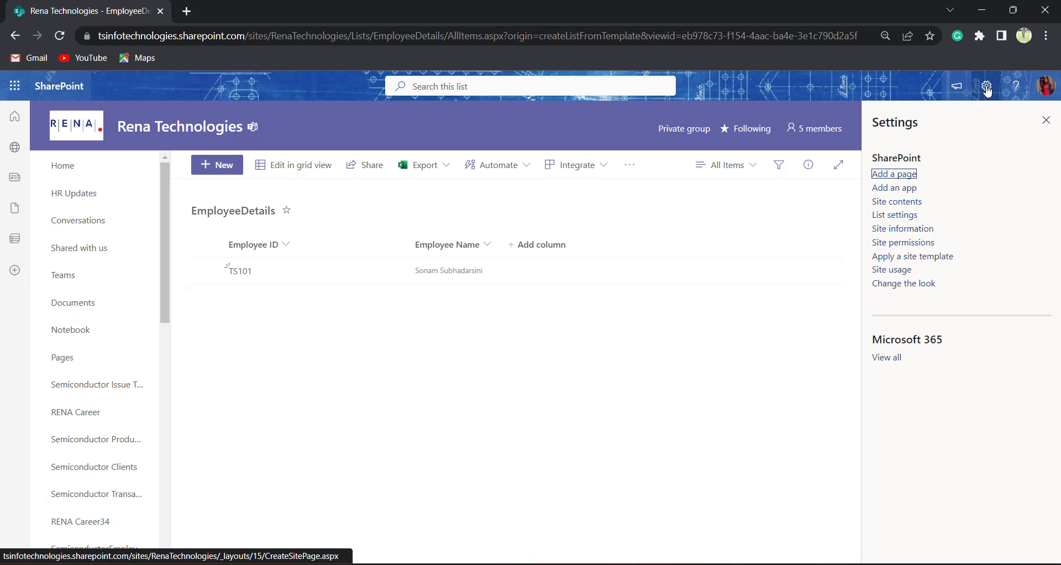
click(912, 219)
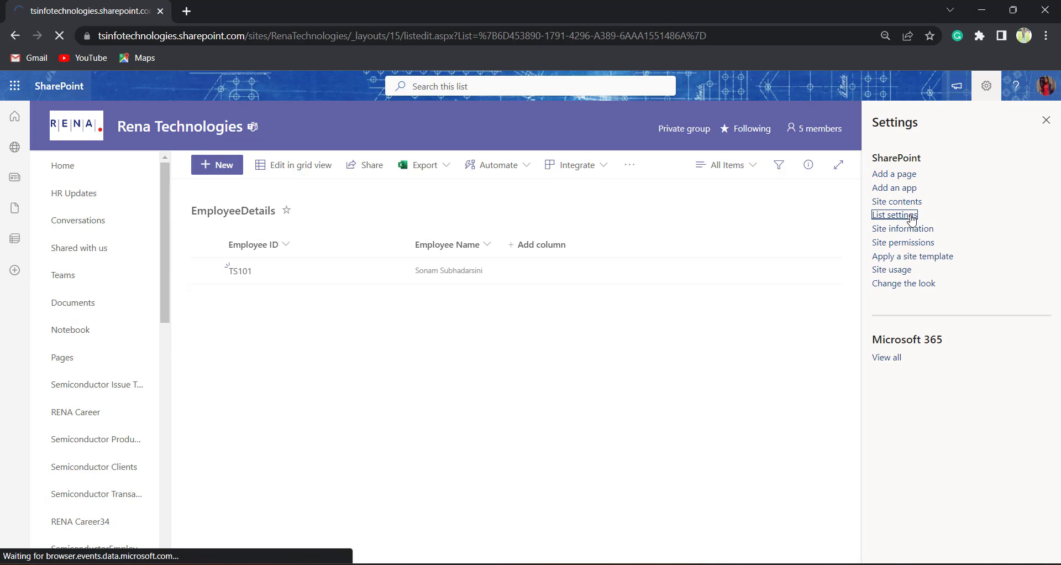
scroll(316, 387, down, 5)
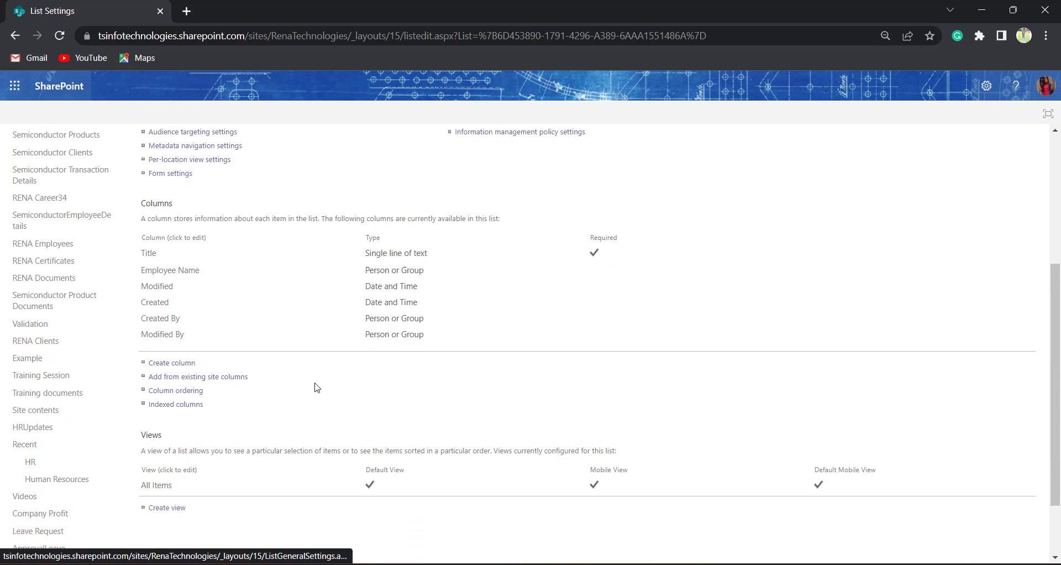
click(178, 284)
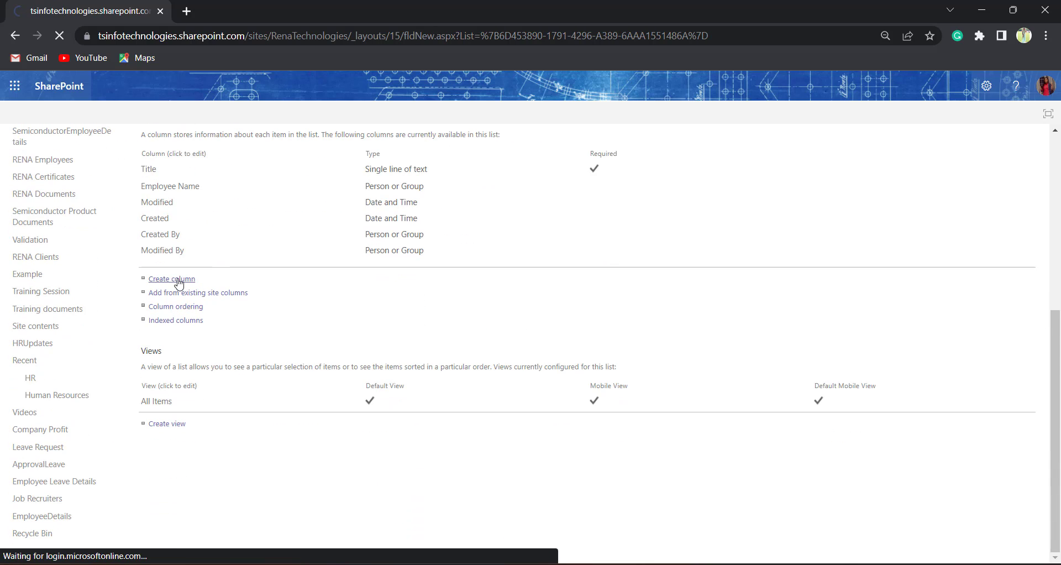
click(290, 217)
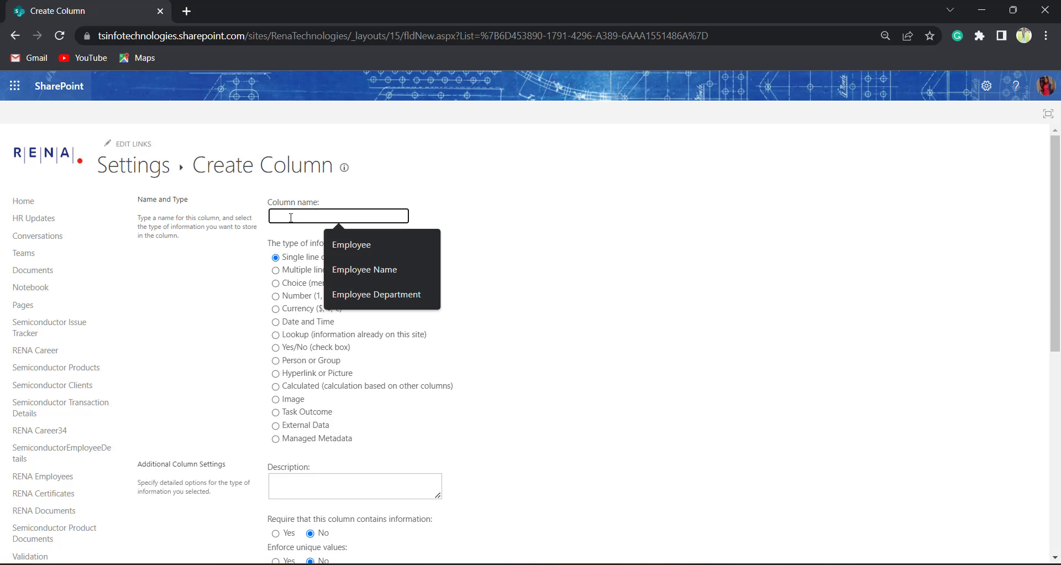
click(343, 294)
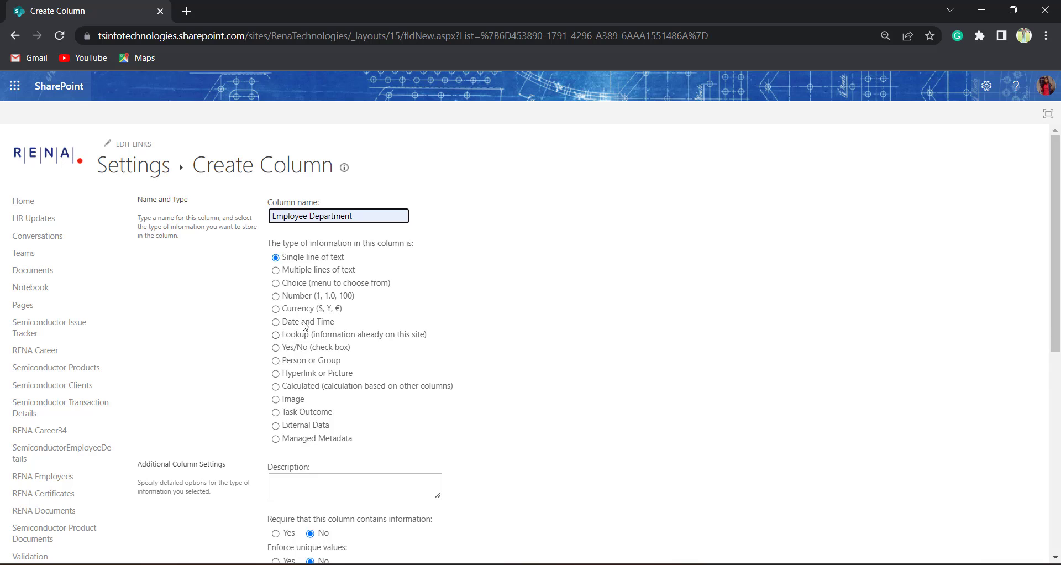
scroll(297, 318, down, 1)
click(276, 292)
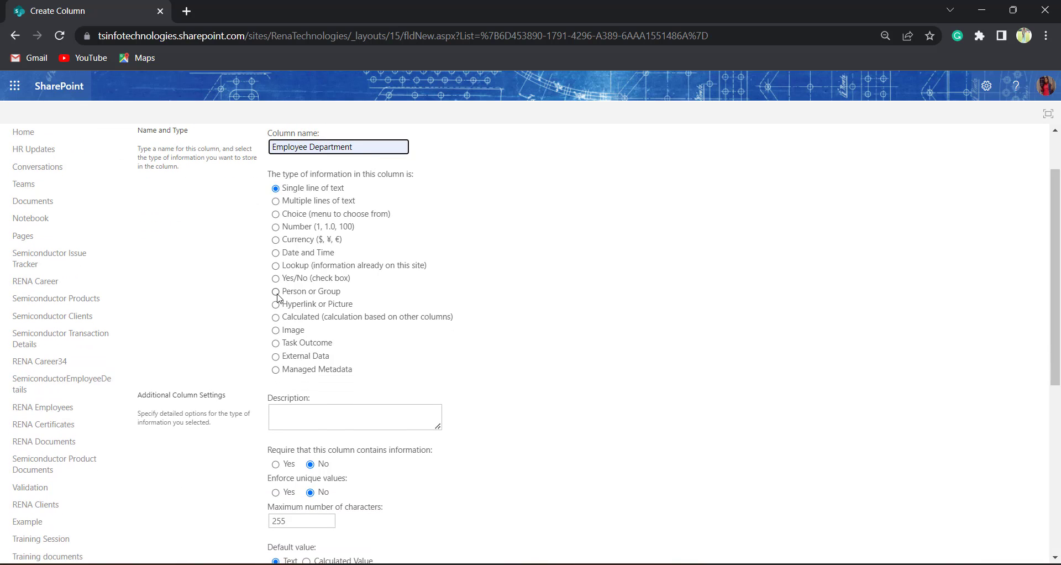
Correct the column name and give it the description Employee Details.
scroll(322, 341, down, 1)
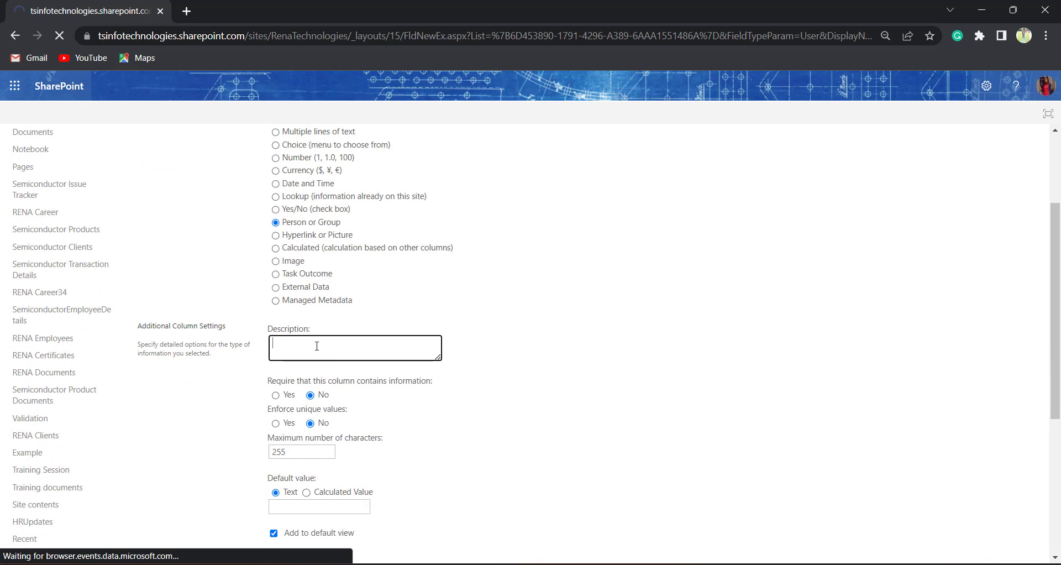
text(Employee Employee Department)
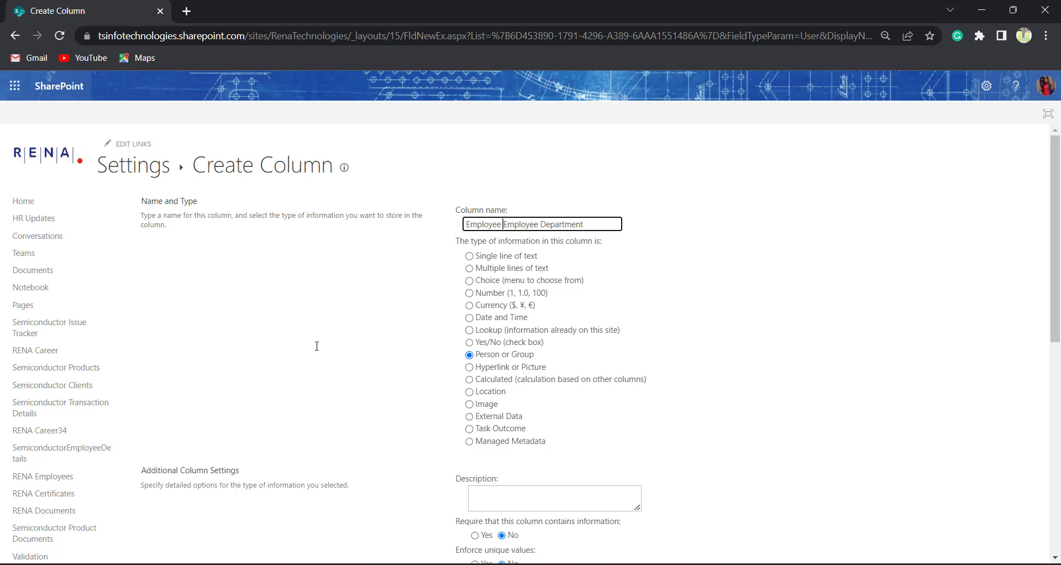
key(BackSpace)
key(BackSpace)
key(BackSpace)
key(BackSpace)
key(BackSpace)
key(BackSpace)
key(BackSpace)
key(BackSpace)
key(BackSpace)
scroll(577, 456, down, 1)
click(520, 427)
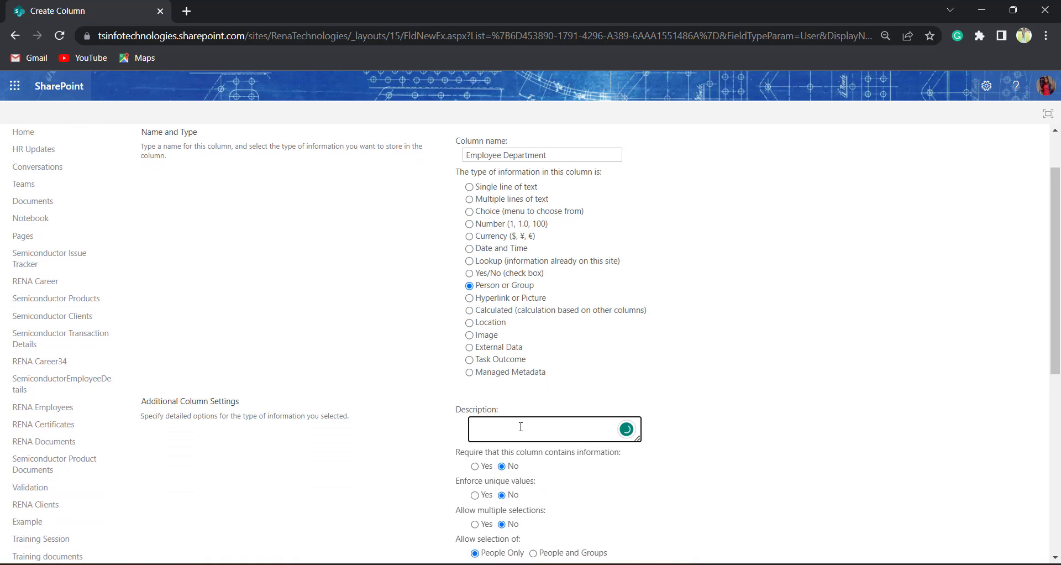
text(Employee)
text( Depa)
text(ils)
scroll(521, 425, down, 1)
drag(464, 383, 517, 383)
click(516, 383)
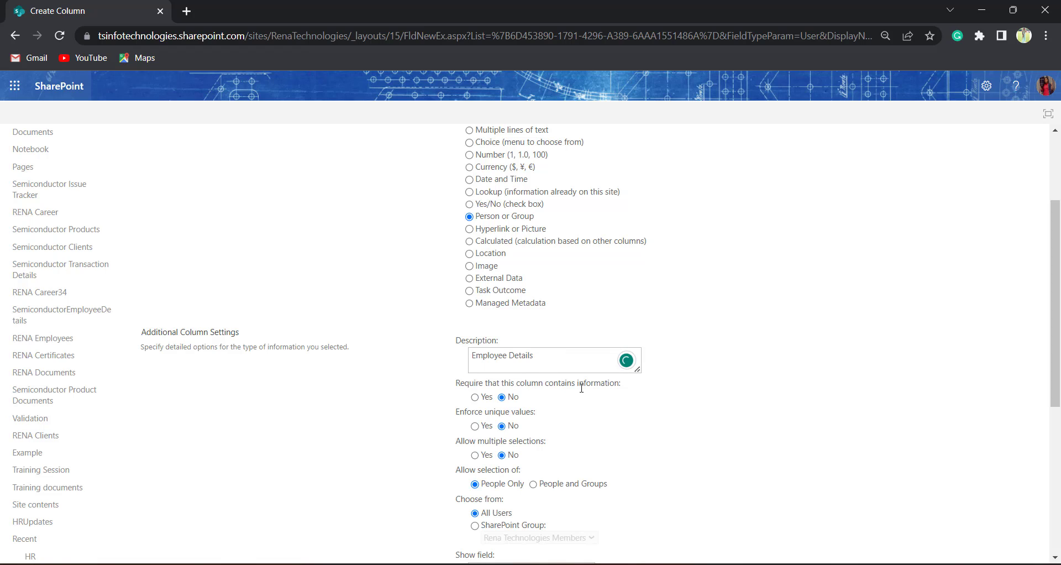
Set Require information and Enforce unique values to Yes for the column.
click(475, 397)
scroll(569, 412, down, 1)
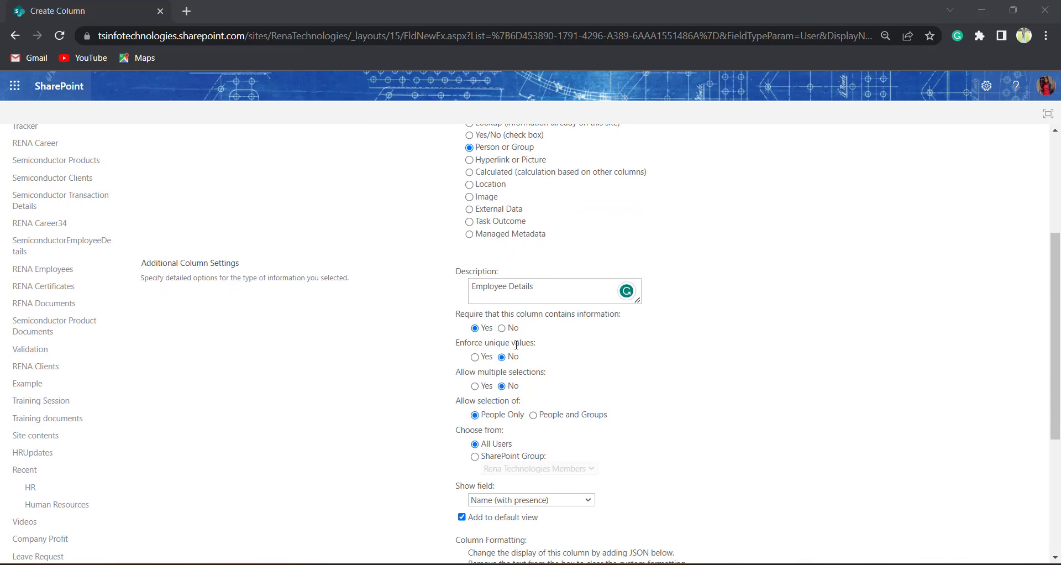
click(474, 357)
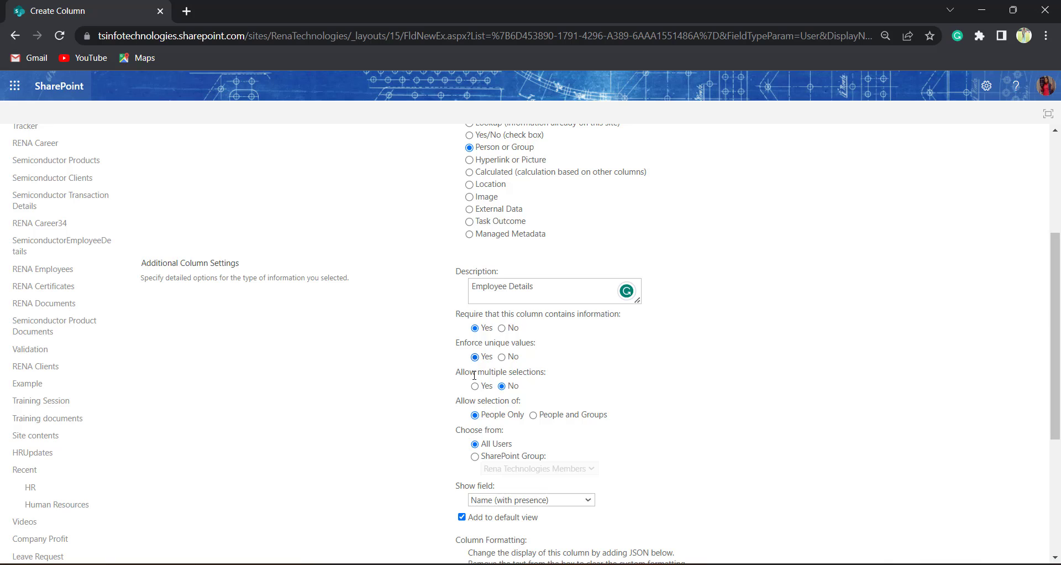
drag(474, 377, 522, 375)
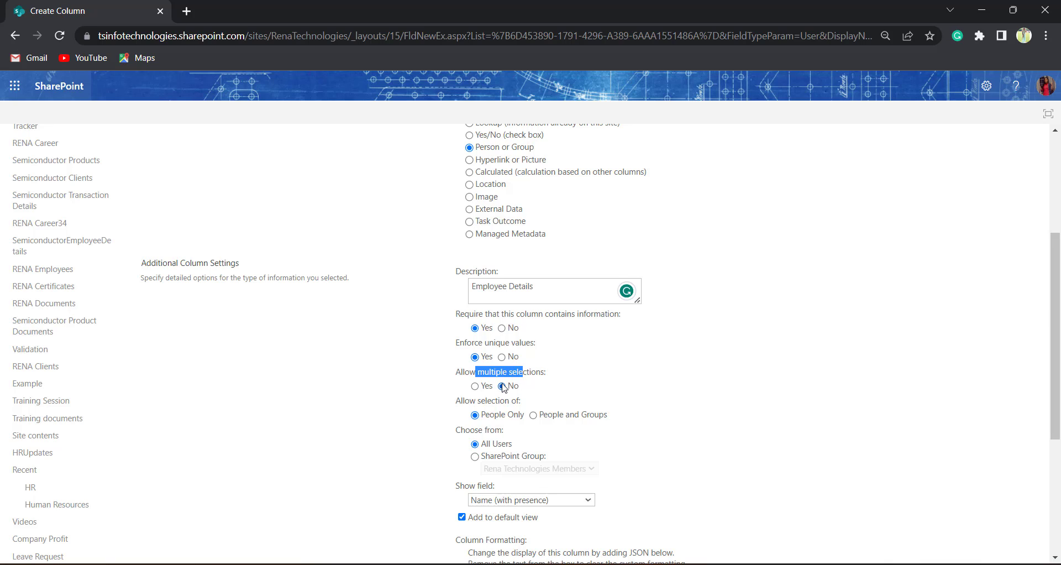
click(573, 401)
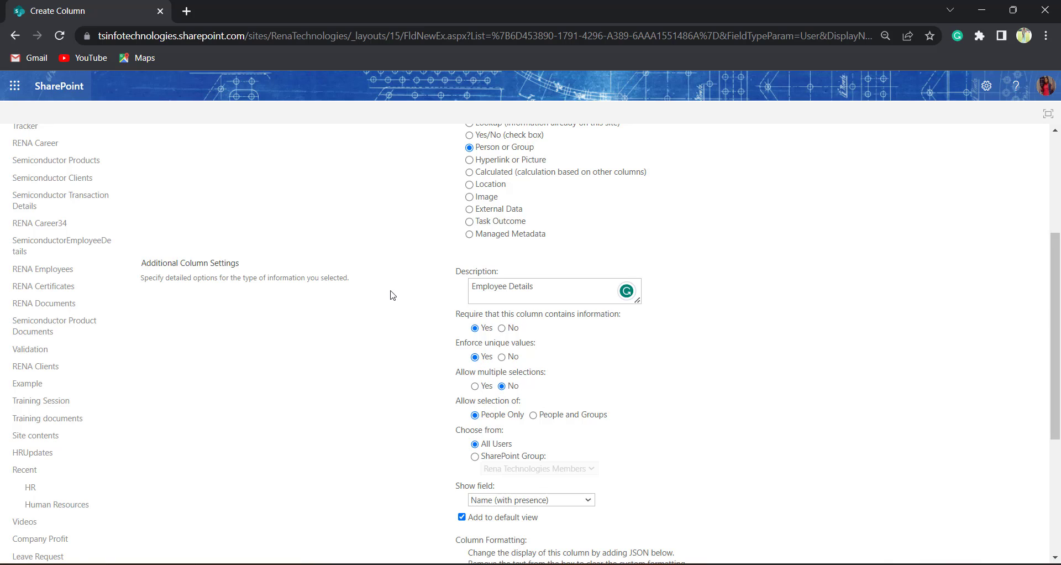
click(497, 418)
scroll(664, 338, down, 3)
click(488, 292)
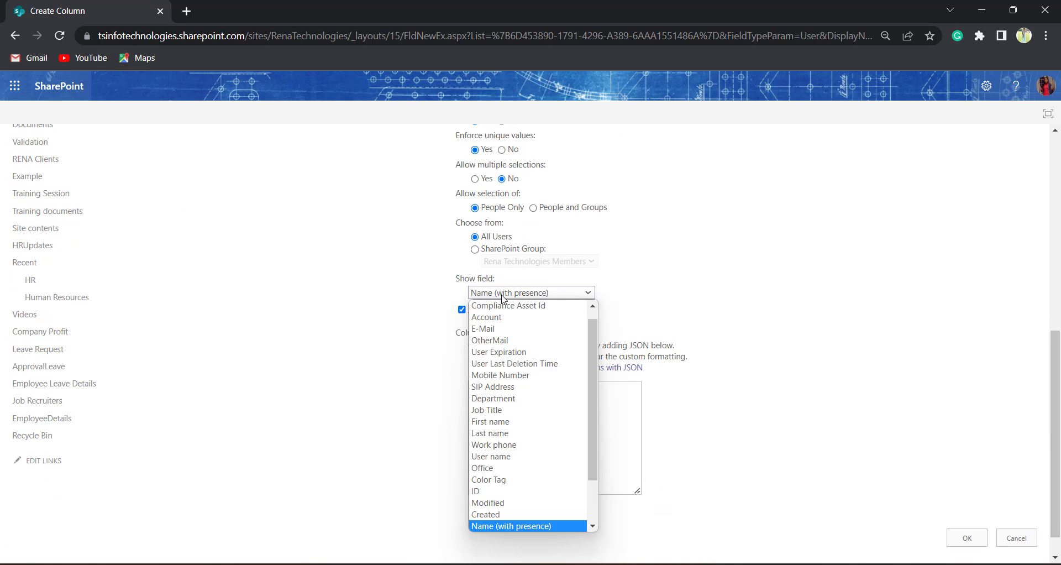
Set the column's Show field to Department.
click(504, 399)
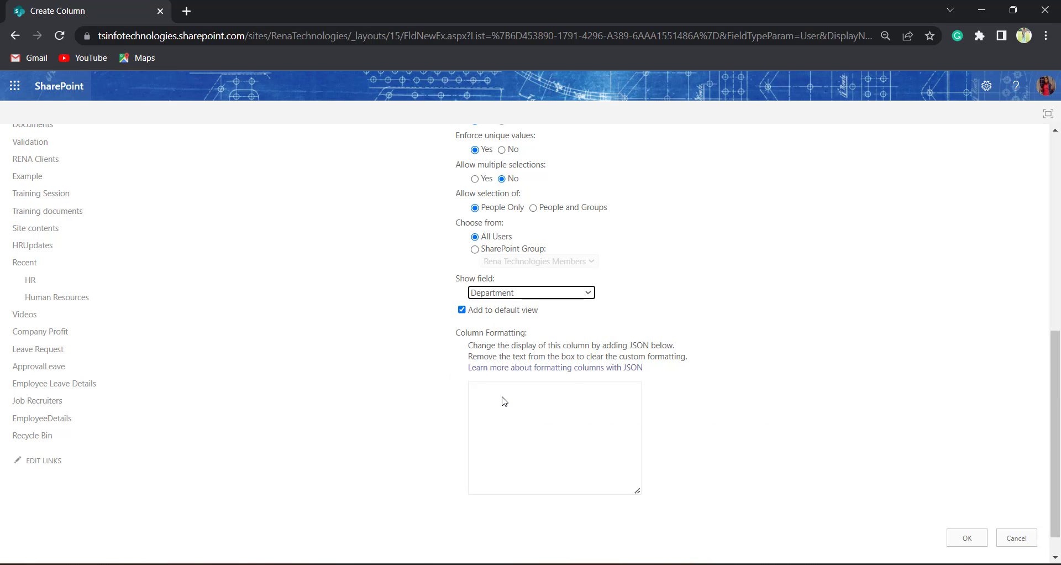
scroll(504, 401, up, 4)
drag(500, 147, 520, 152)
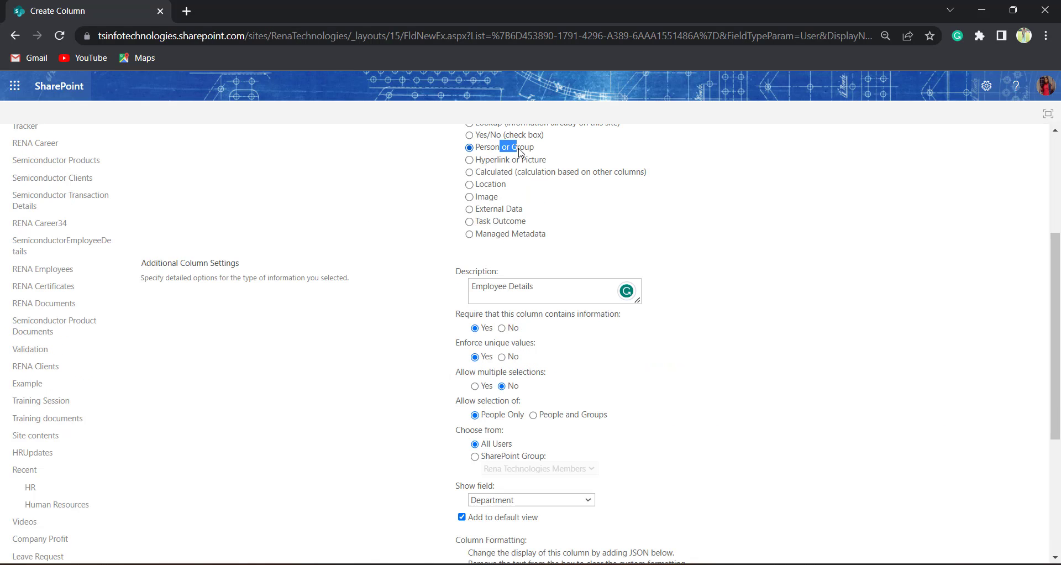
scroll(644, 240, down, 3)
click(509, 361)
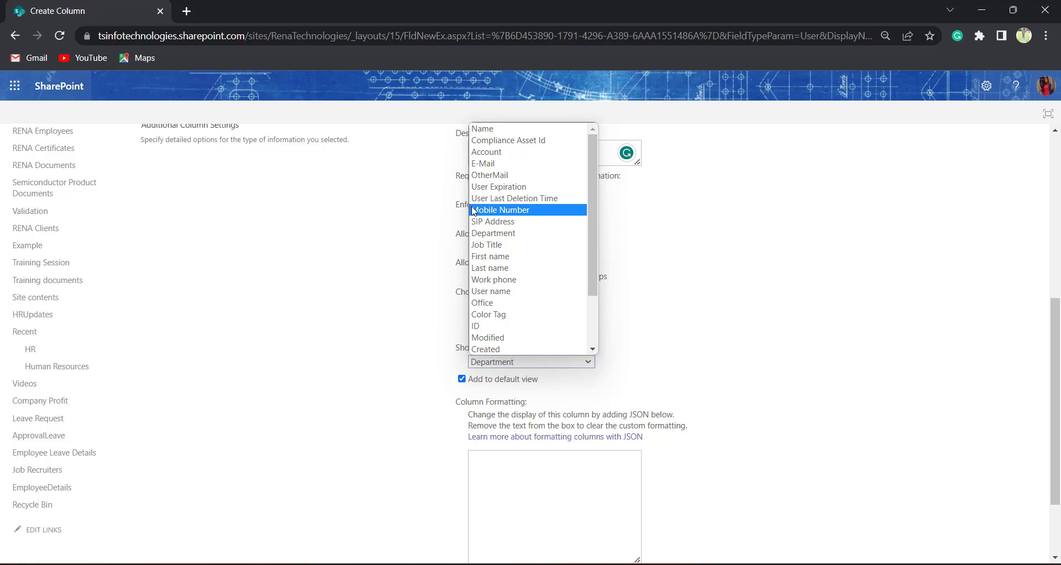
click(491, 235)
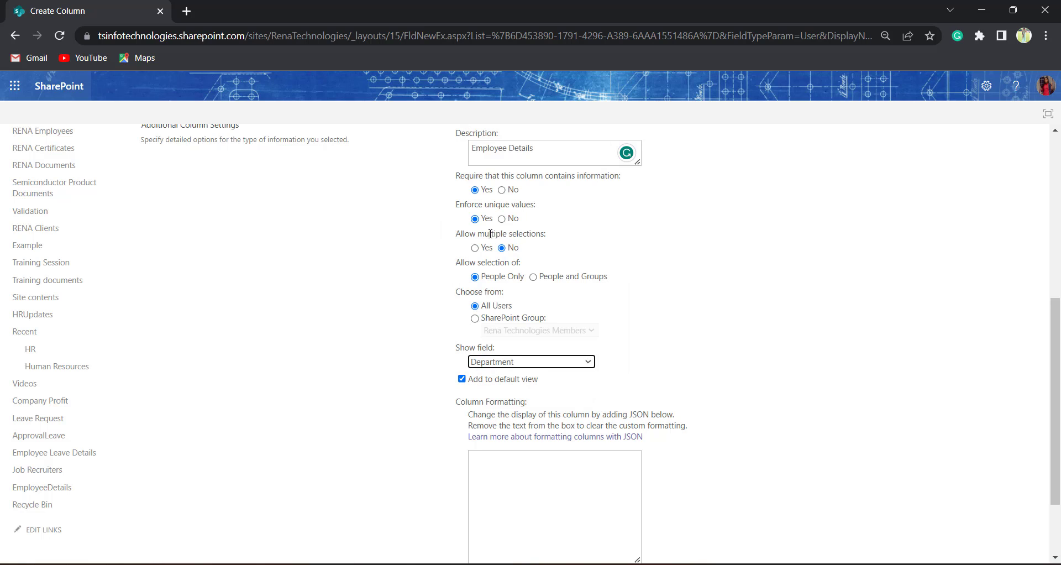
Save the column, accepting the prompt to index it for unique values.
scroll(741, 343, down, 2)
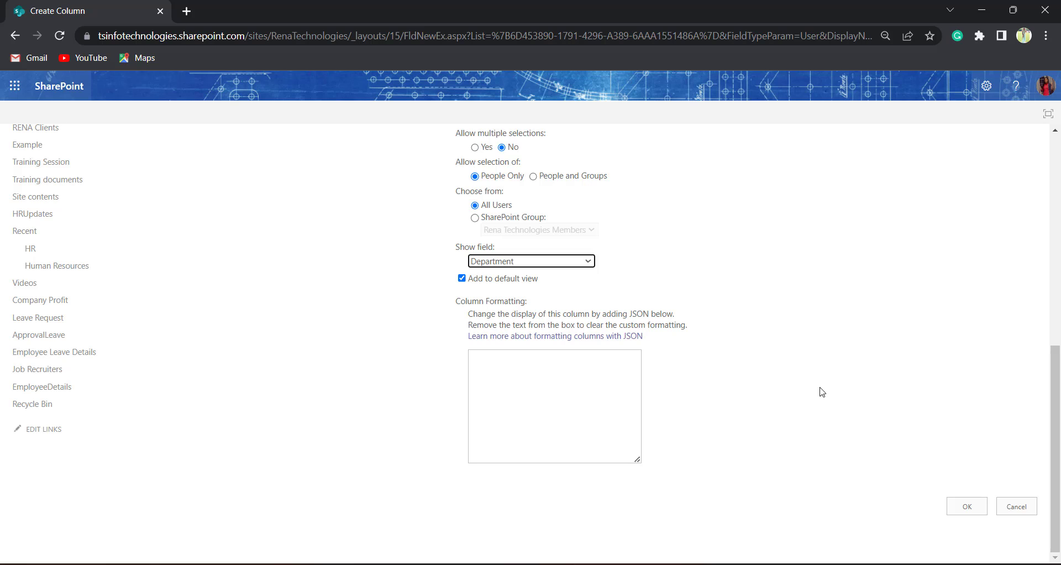
click(962, 507)
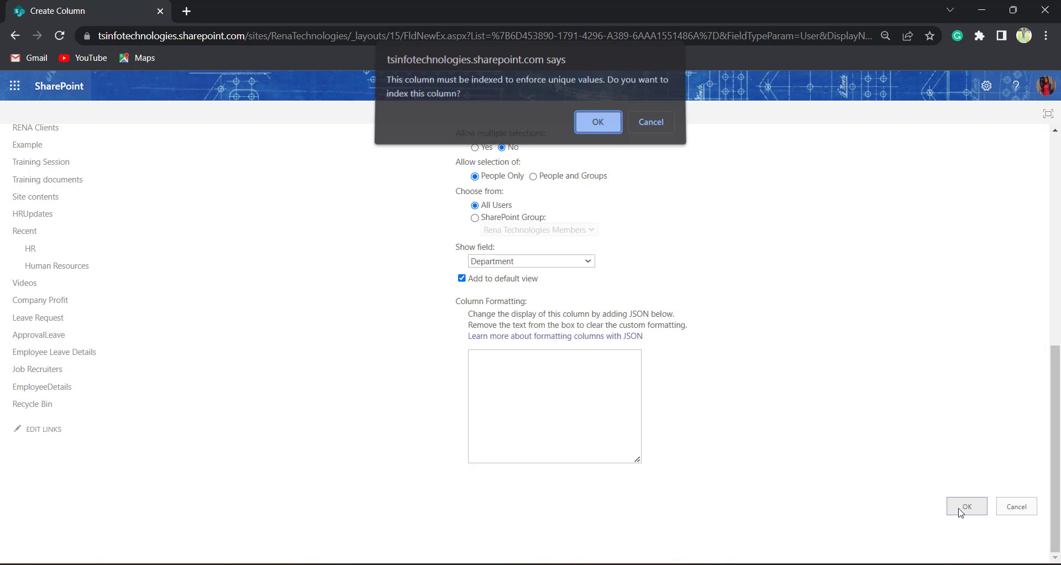
key(Return)
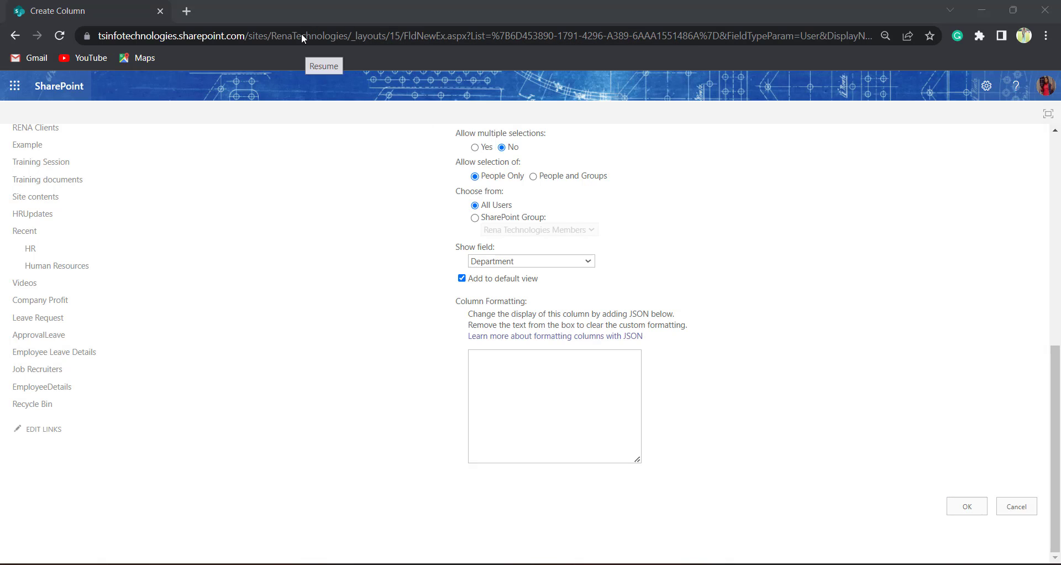
click(954, 504)
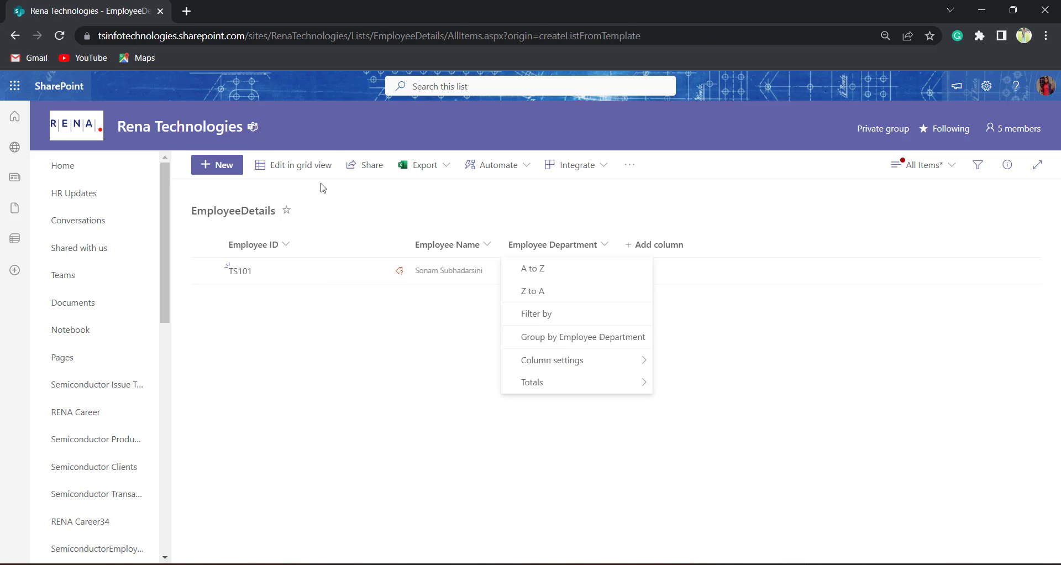
Enter item TS102 with the already-listed person in both person fields and attempt to save.
click(487, 564)
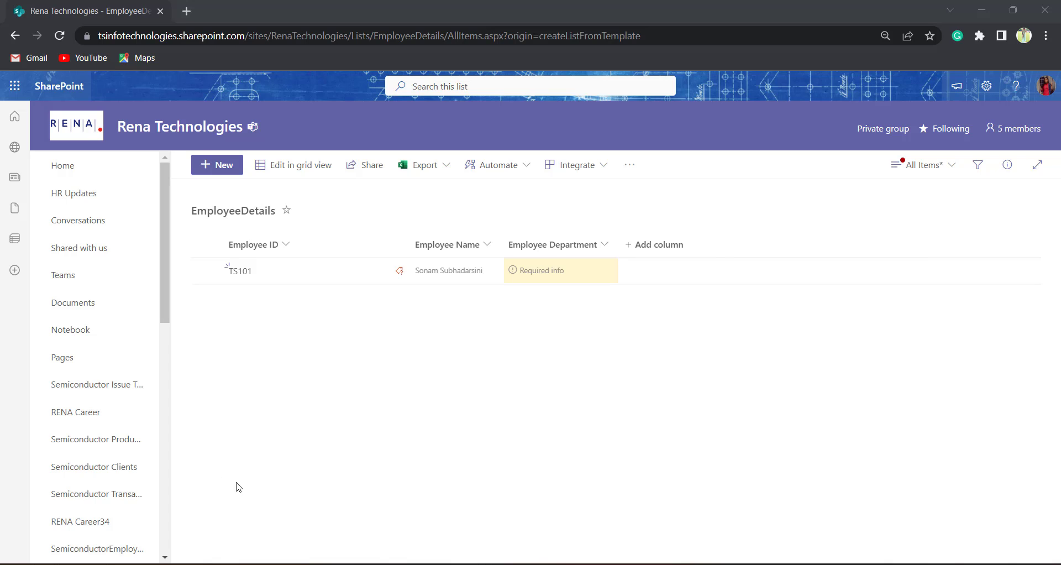
click(208, 166)
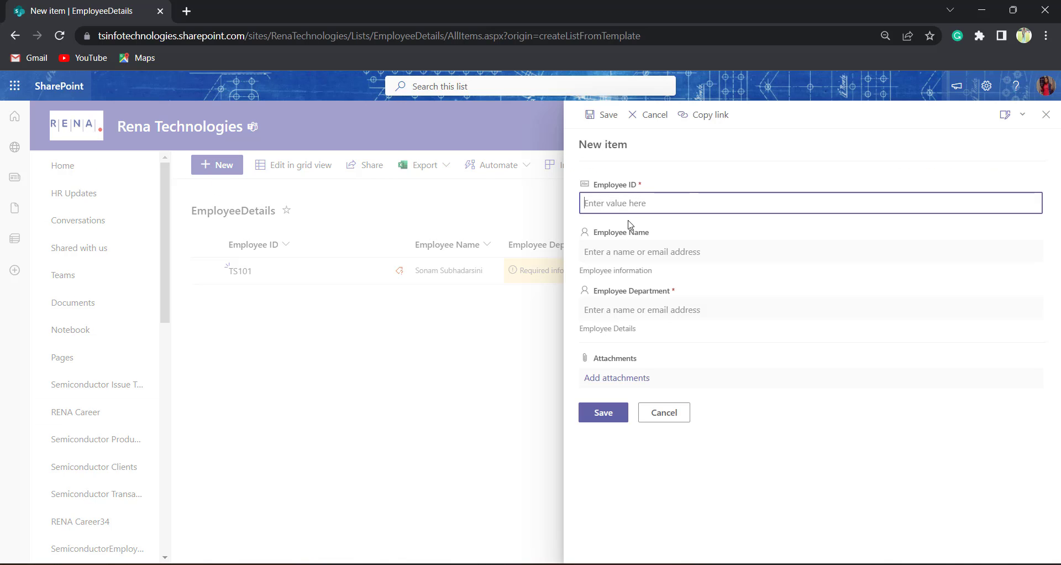
text(TS102)
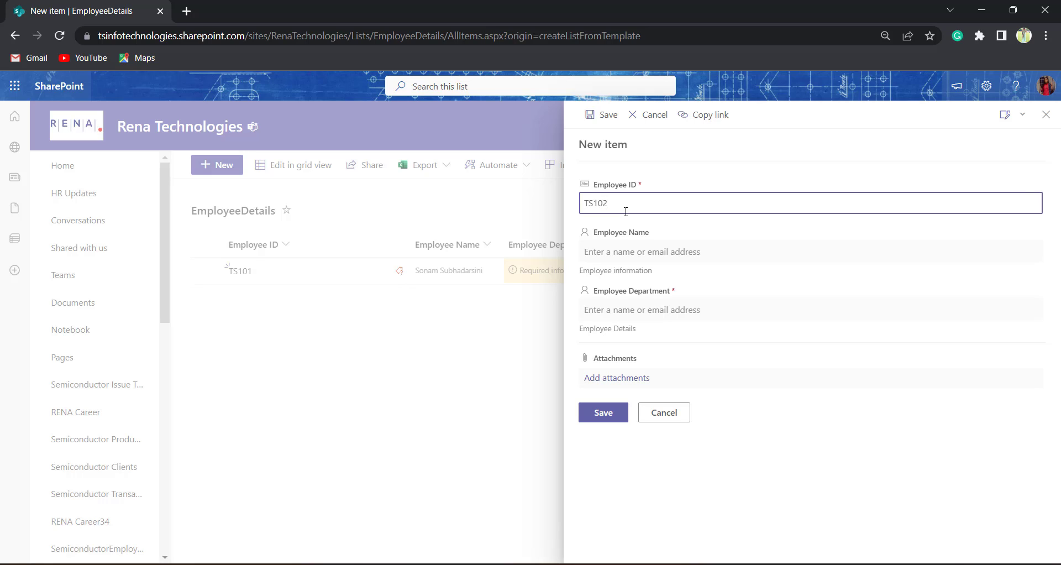
click(625, 251)
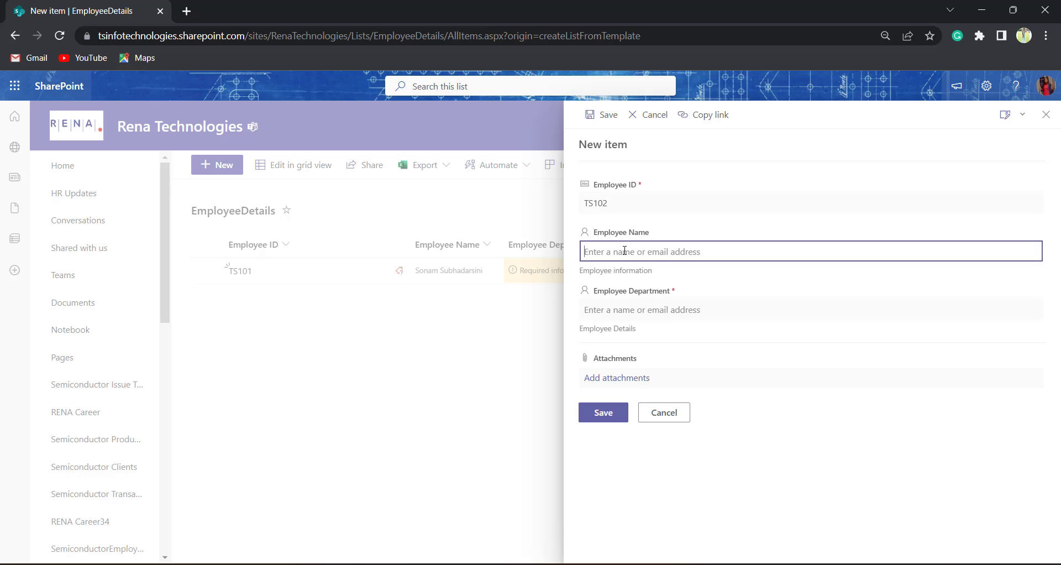
text(Pre)
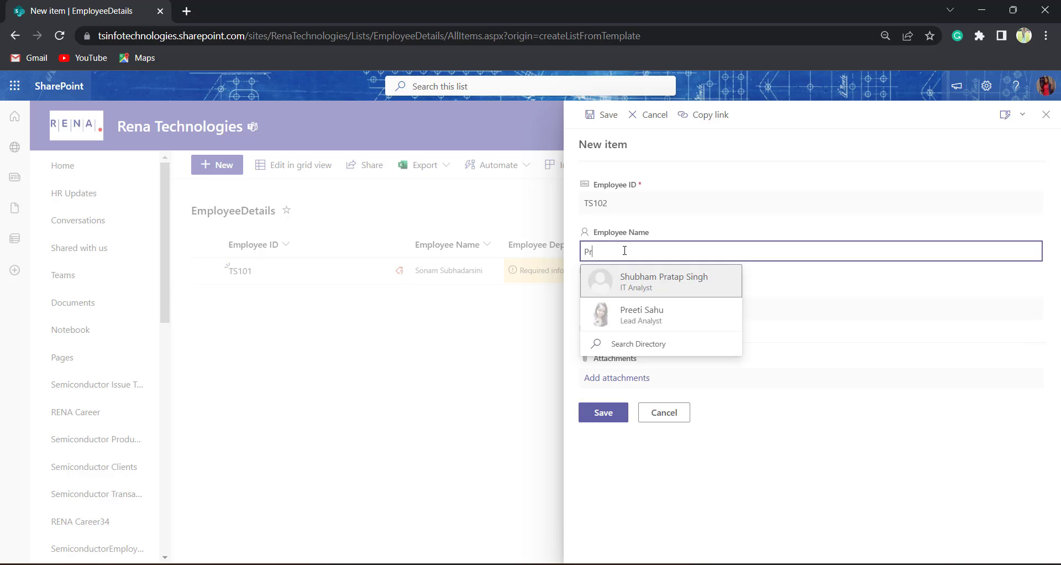
key(BackSpace)
key(BackSpace)
key(BackSpace)
text(Sona,)
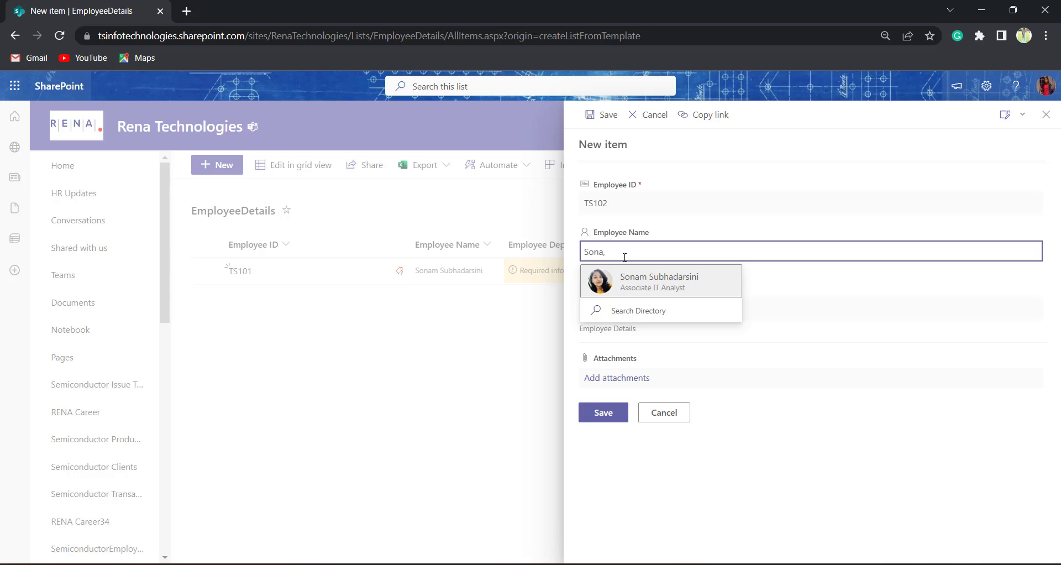
click(630, 282)
click(628, 310)
text(Sonam)
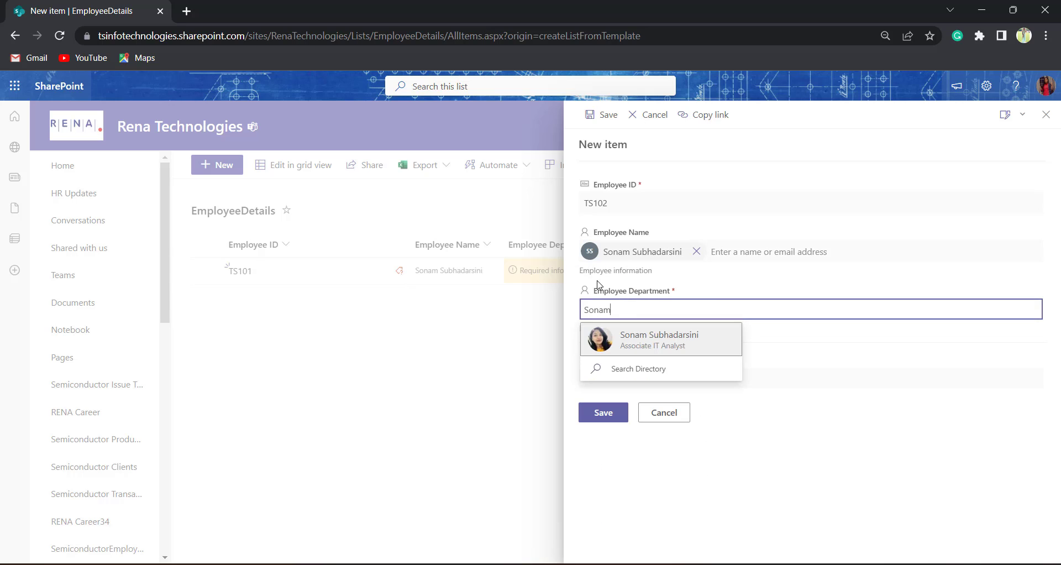
click(601, 337)
click(604, 412)
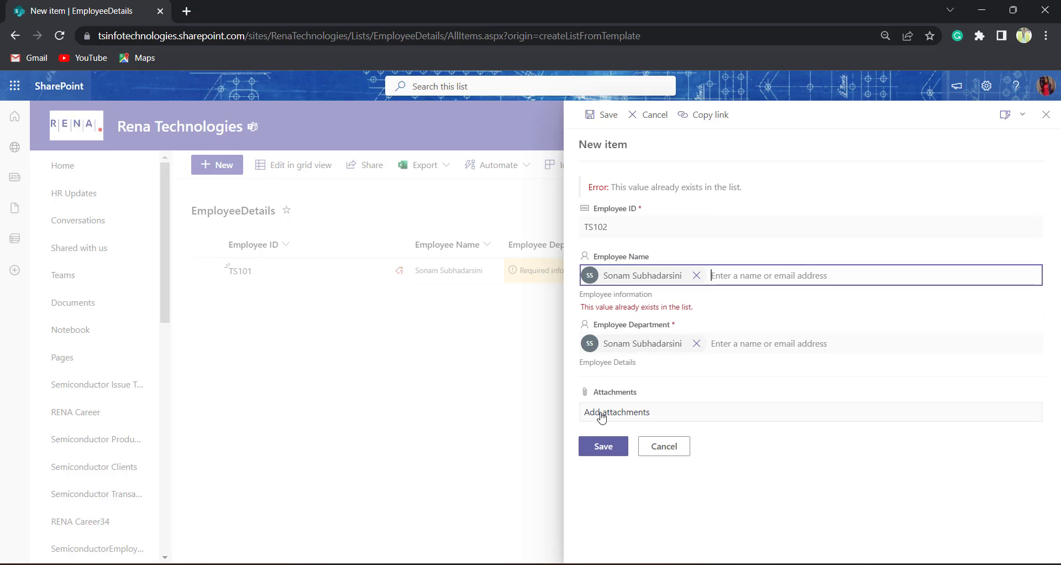
Replace the duplicate with a different colleague in Employee Name and Employee Department, then save.
click(637, 319)
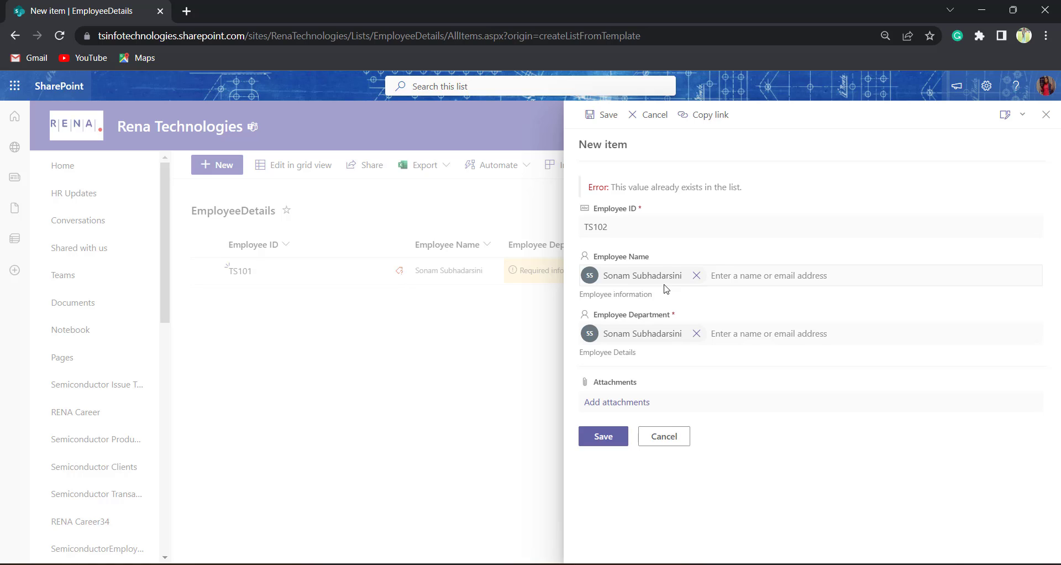
click(696, 276)
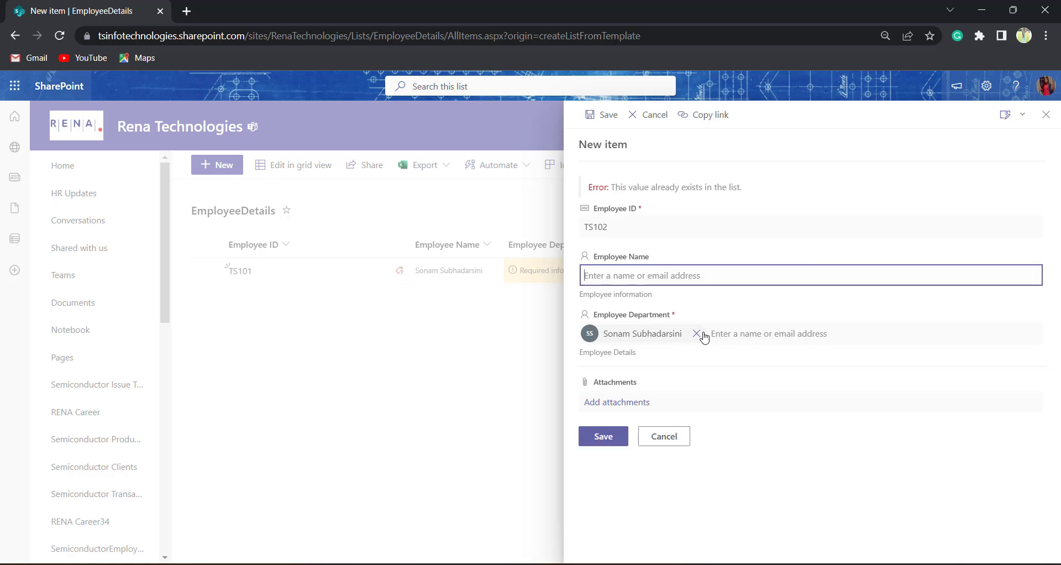
click(697, 334)
click(682, 274)
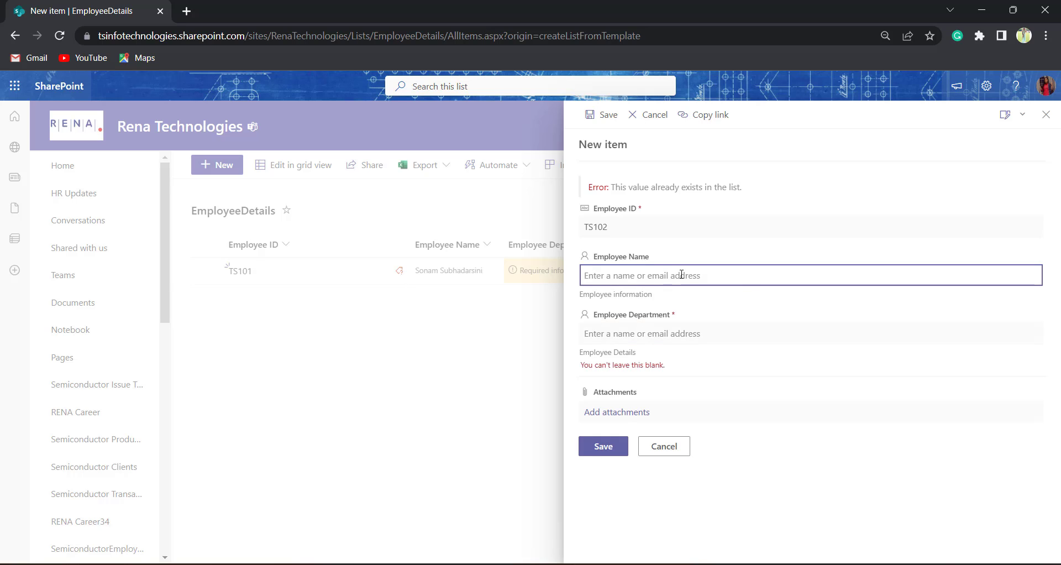
text(Pree)
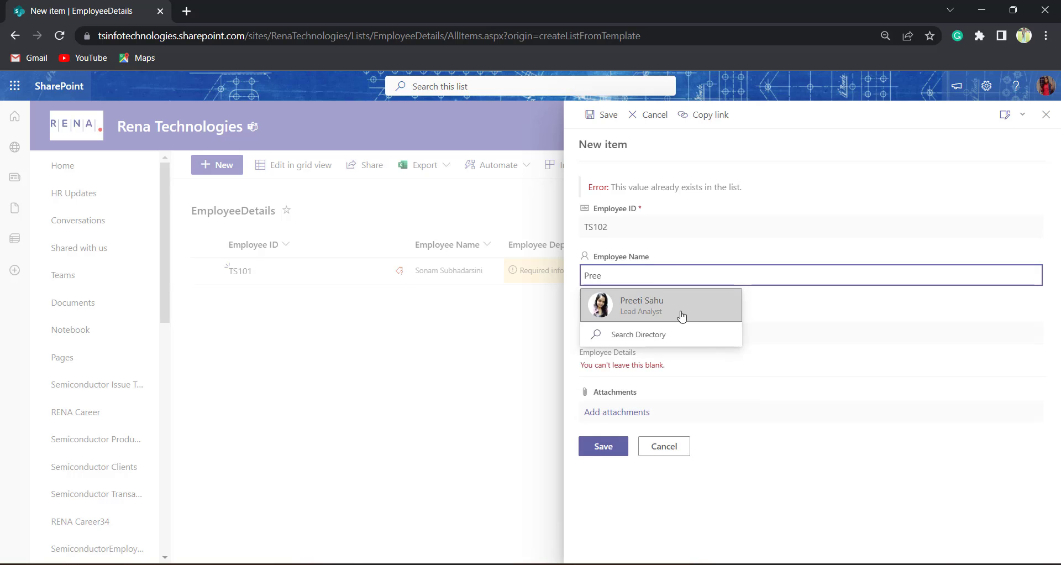
click(682, 316)
click(673, 335)
text(Pree)
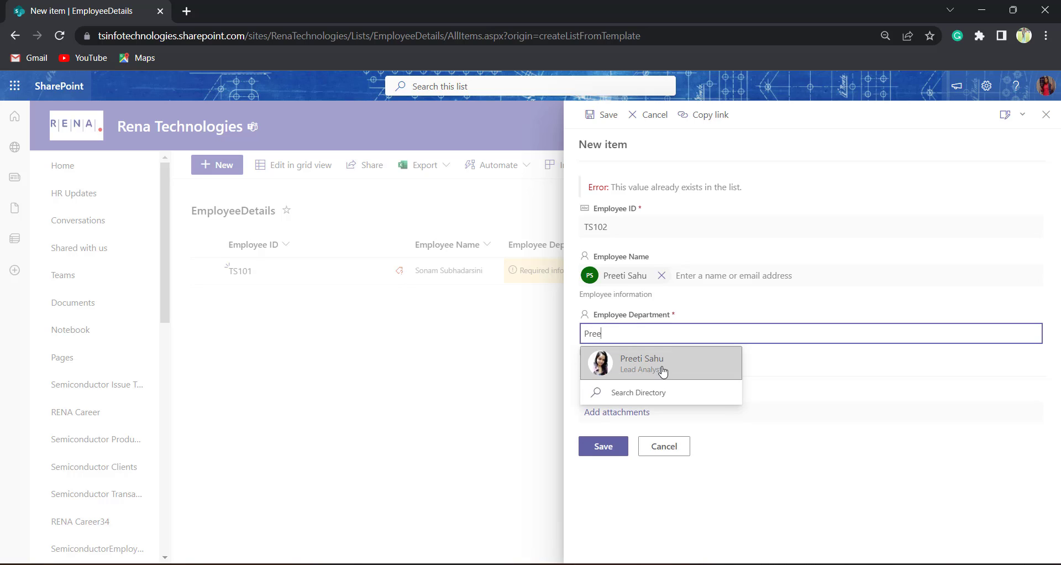
click(663, 372)
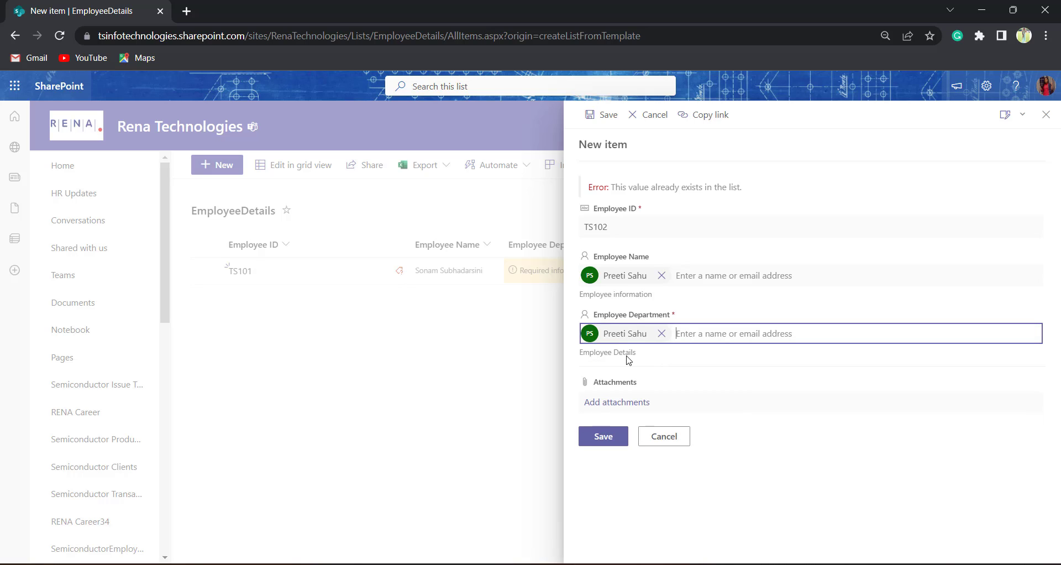
click(615, 437)
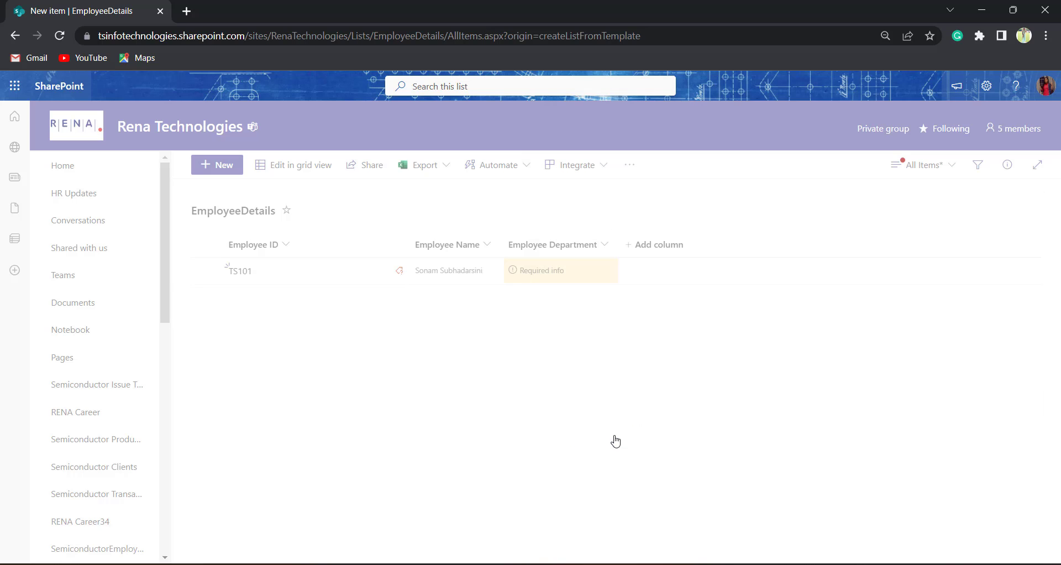